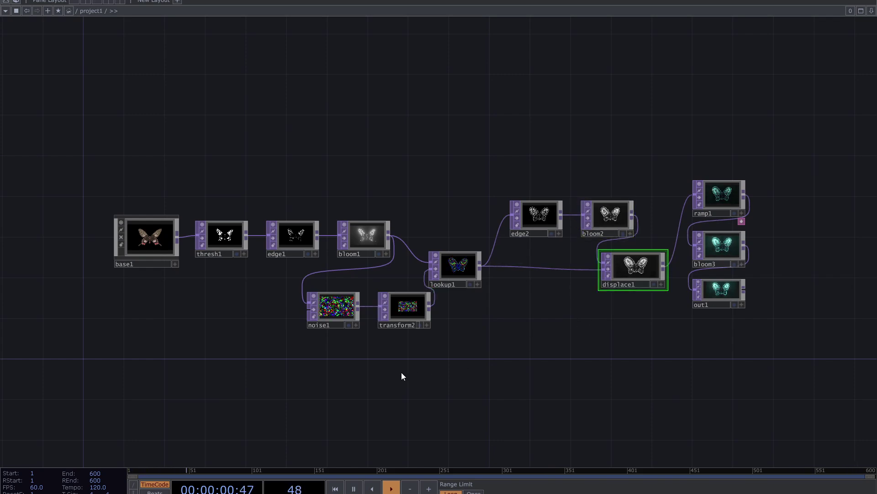
# Examine the finished butterfly network along its chain of nodes and its final output in the background
pyautogui.scroll(3, 330, 309)
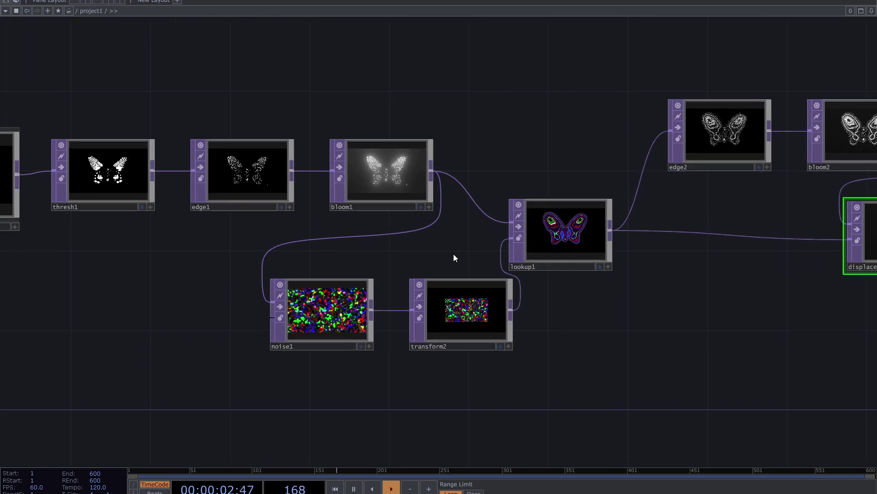
pyautogui.moveTo(634, 323); pyautogui.dragTo(366, 322)
pyautogui.moveTo(732, 328); pyautogui.dragTo(555, 350)
pyautogui.click(667, 329)
pyautogui.moveTo(752, 319); pyautogui.dragTo(333, 241)
pyautogui.moveTo(414, 275); pyautogui.dragTo(338, 298)
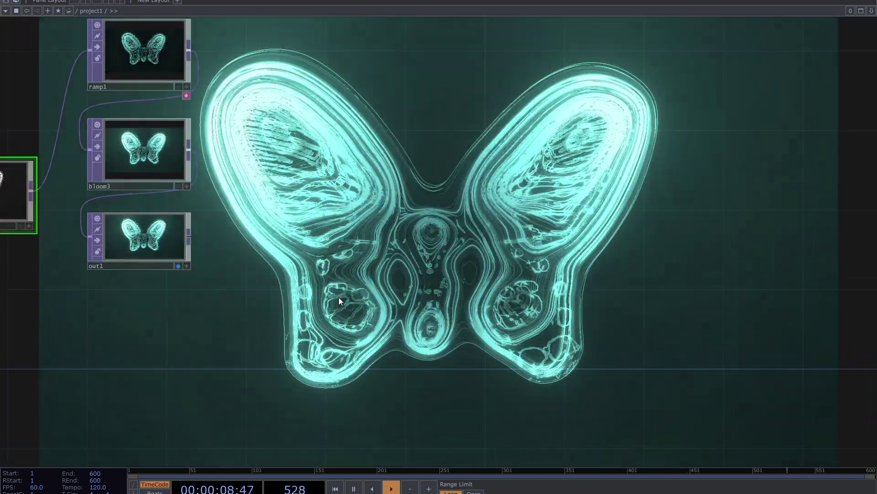
pyautogui.scroll(-2, 334, 299)
pyautogui.moveTo(83, 340); pyautogui.dragTo(456, 339)
pyautogui.moveTo(329, 333); pyautogui.dragTo(441, 333)
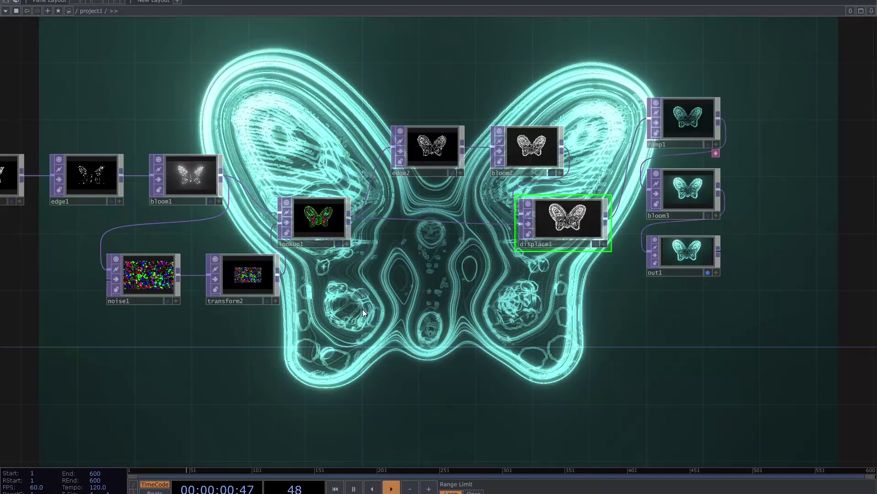
# Set bloom1's Pre-Black Level to 0.97, Bloom Intensity to 0.98, Min Bloom Radius to 0.689 and Max Bloom Radius to 0.959
pyautogui.moveTo(404, 307); pyautogui.dragTo(558, 310)
pyautogui.click(355, 207)
pyautogui.moveTo(421, 125); pyautogui.dragTo(478, 272)
pyautogui.press('p')
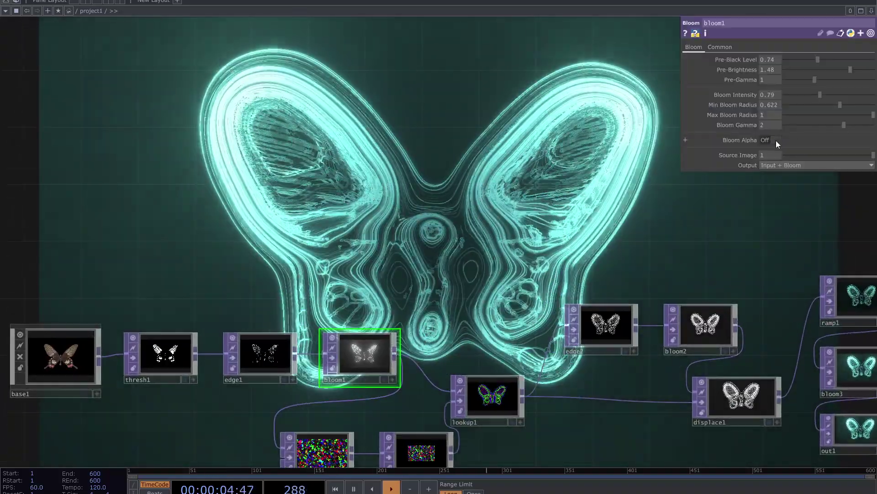
pyautogui.moveTo(822, 94)
pyautogui.mouseDown()
pyautogui.moveTo(806, 94)
pyautogui.moveTo(822, 96)
pyautogui.mouseUp()
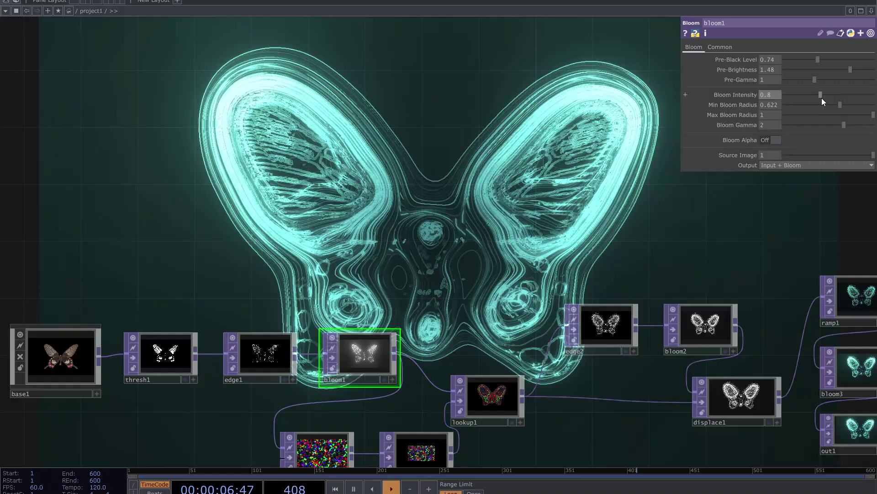
pyautogui.moveTo(815, 60); pyautogui.dragTo(862, 117)
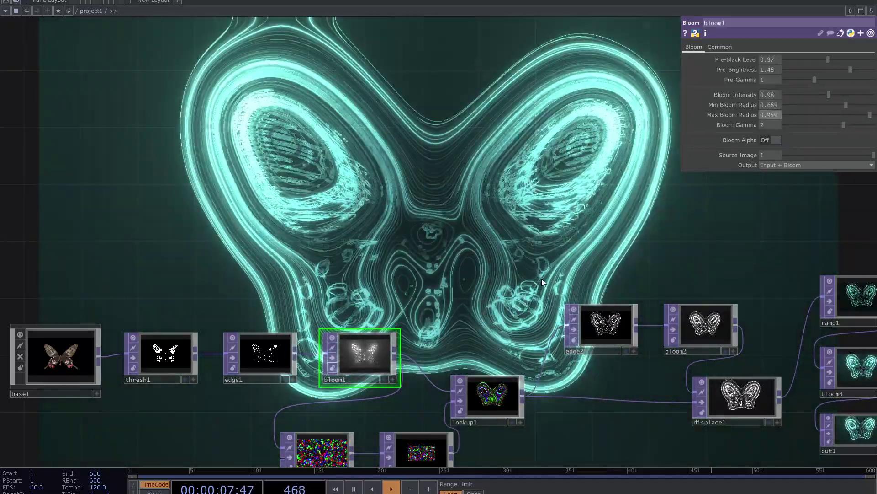
# Set the Amplitude of noise1 to 0.84 and its Period to 1.37
pyautogui.moveTo(467, 297); pyautogui.dragTo(475, 266)
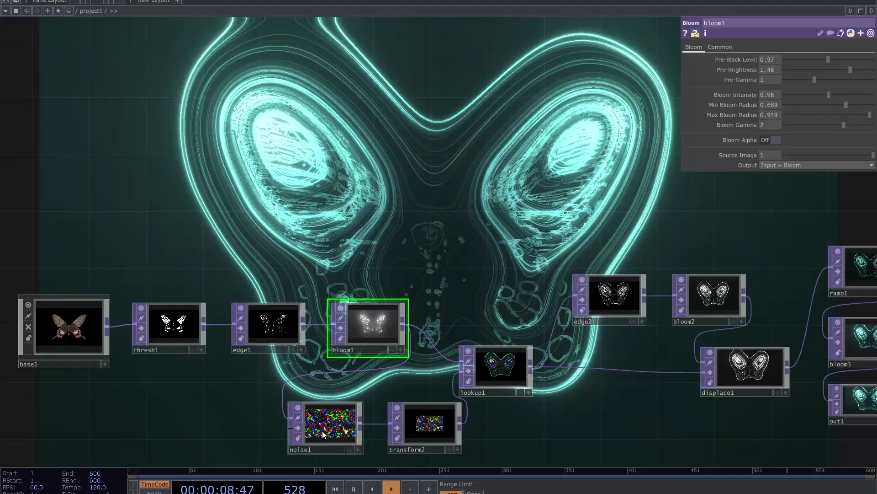
pyautogui.click(330, 422)
pyautogui.moveTo(865, 130); pyautogui.dragTo(823, 139)
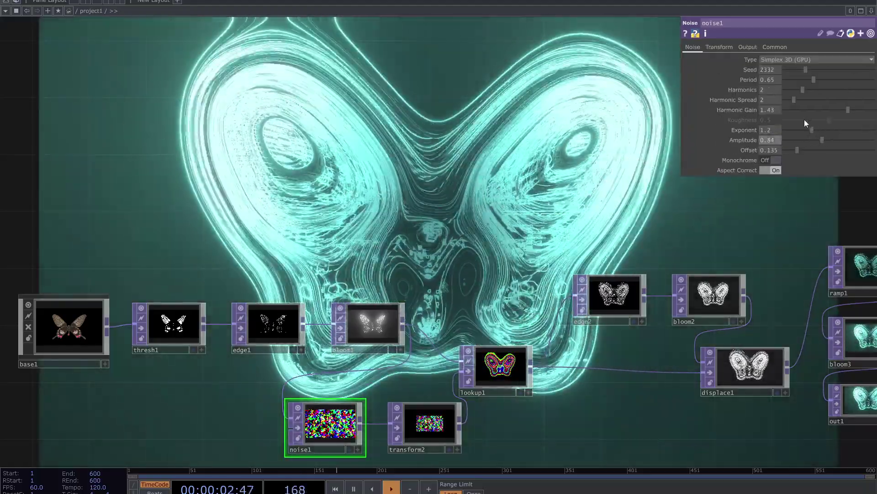
pyautogui.moveTo(814, 80); pyautogui.dragTo(853, 109)
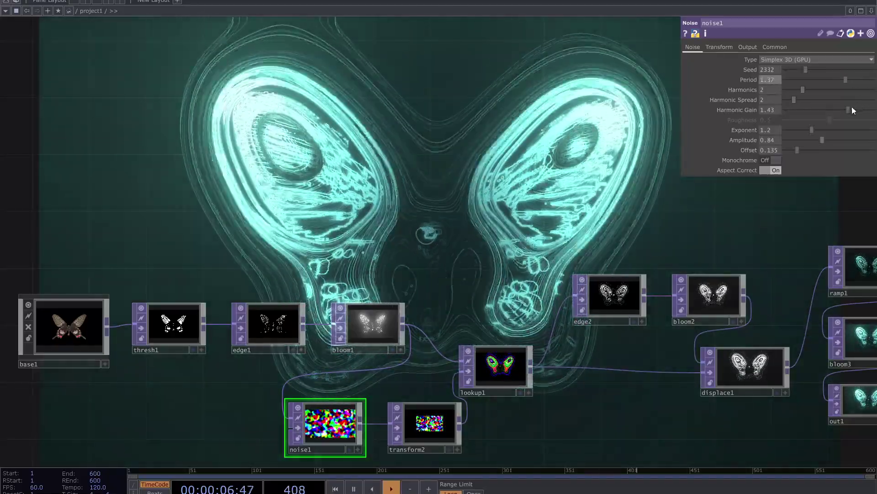
# Add a Base COMP in the empty area above the existing network and enter it
pyautogui.moveTo(519, 261); pyautogui.dragTo(519, 330)
pyautogui.moveTo(348, 291); pyautogui.dragTo(407, 297)
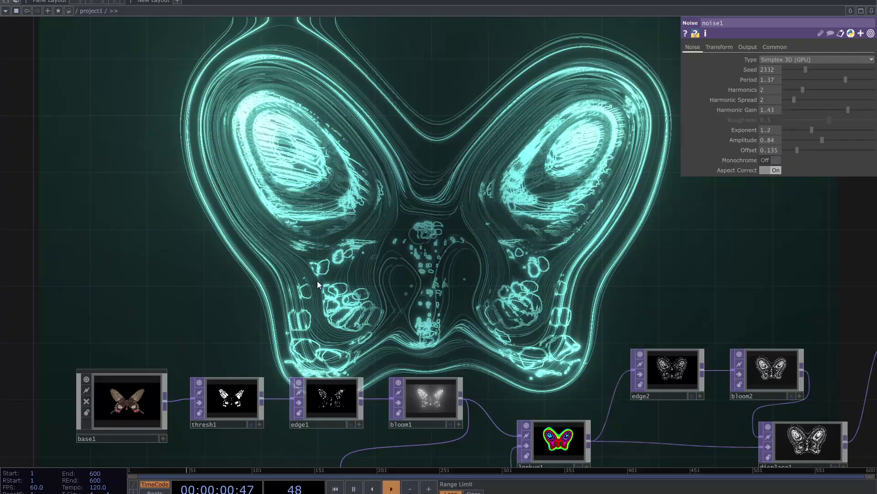
pyautogui.doubleClick(303, 260)
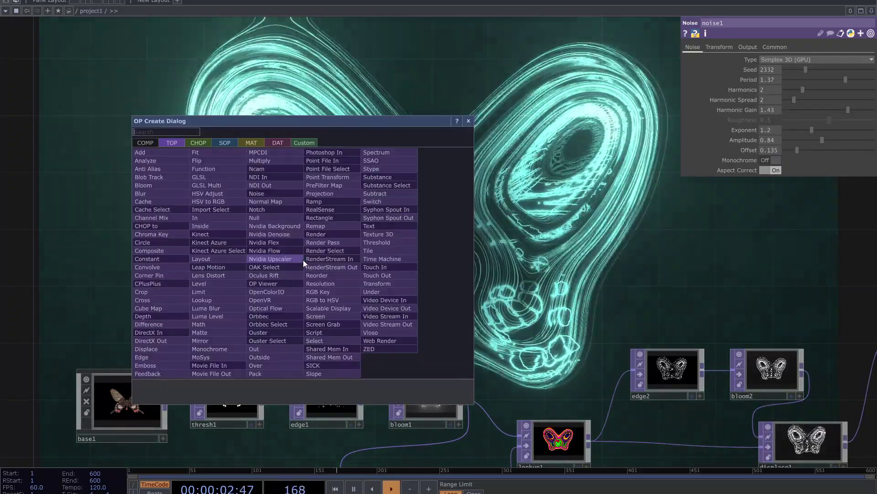
pyautogui.write('bas')
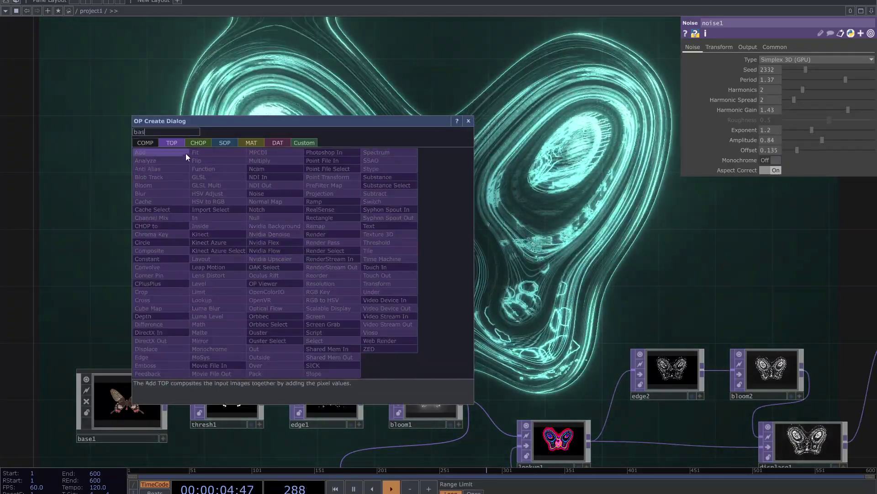
pyautogui.click(147, 142)
pyautogui.click(251, 161)
pyautogui.click(287, 207)
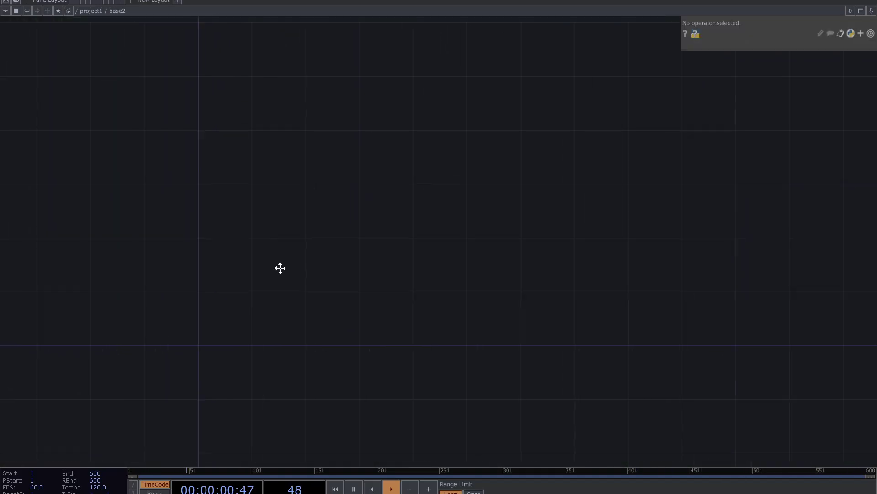
# Add a Movie File In TOP showing the banana image inside the empty base
pyautogui.press('Tab')
pyautogui.write('m')
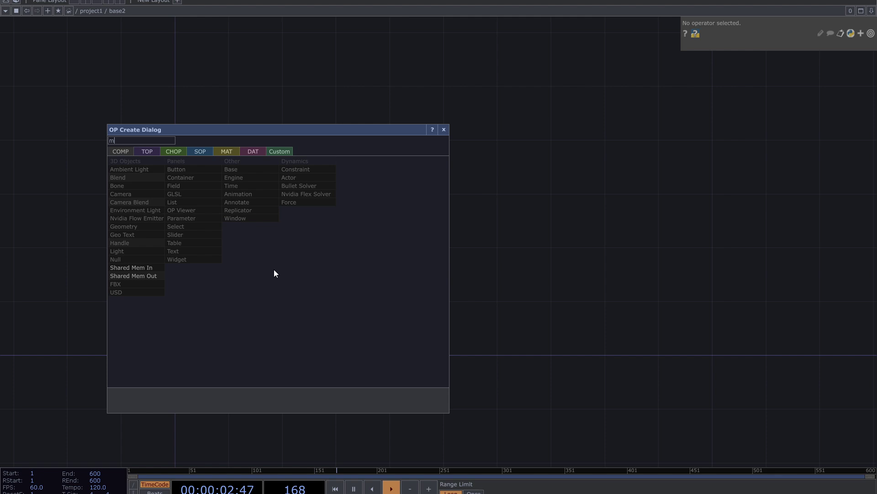
pyautogui.click(153, 152)
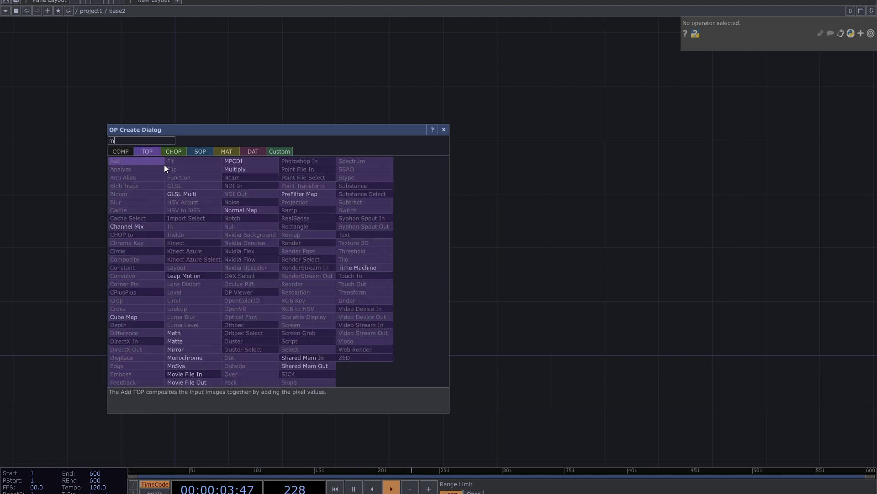
pyautogui.click(196, 372)
pyautogui.click(283, 276)
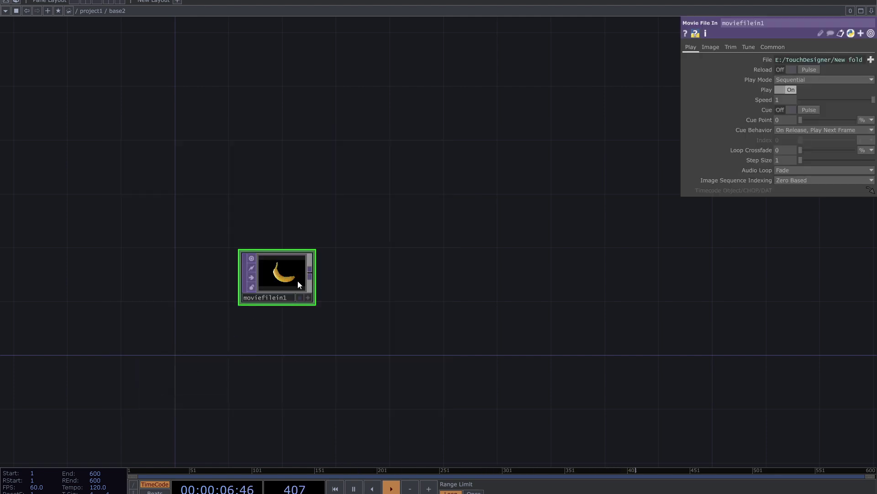
pyautogui.scroll(2, 297, 281)
pyautogui.moveTo(390, 259); pyautogui.dragTo(308, 301)
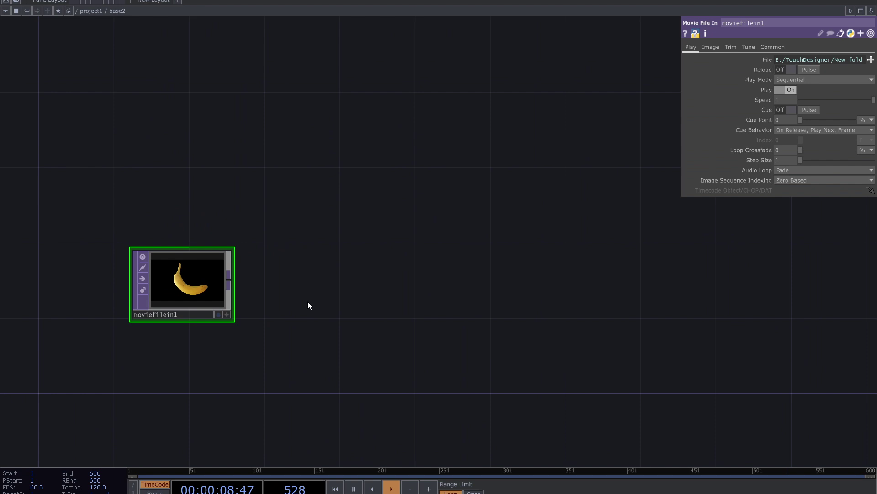
pyautogui.moveTo(180, 302); pyautogui.dragTo(180, 208)
pyautogui.moveTo(269, 201); pyautogui.dragTo(268, 245)
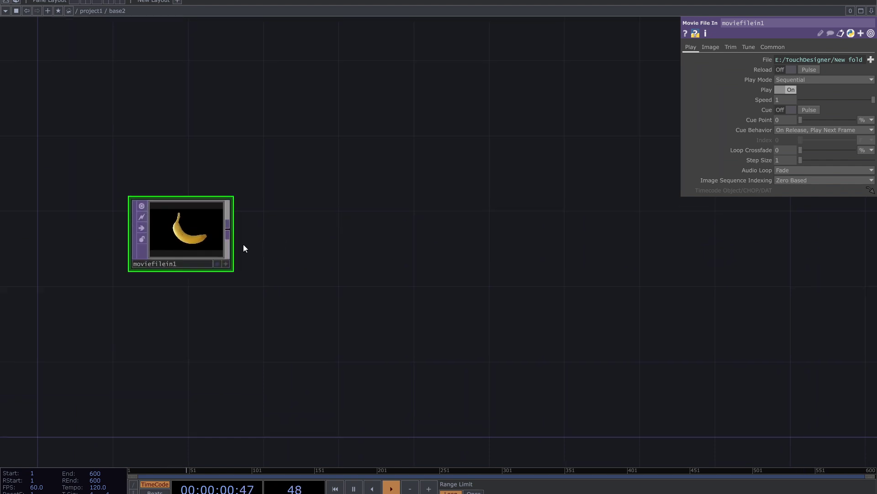
# Add an Edge TOP fed by the banana movie file input
pyautogui.rightClick(230, 234)
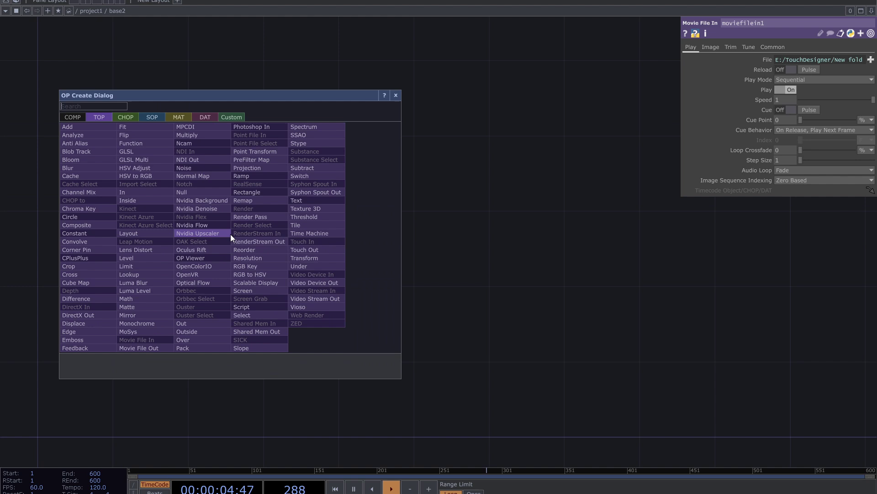
pyautogui.write('ed')
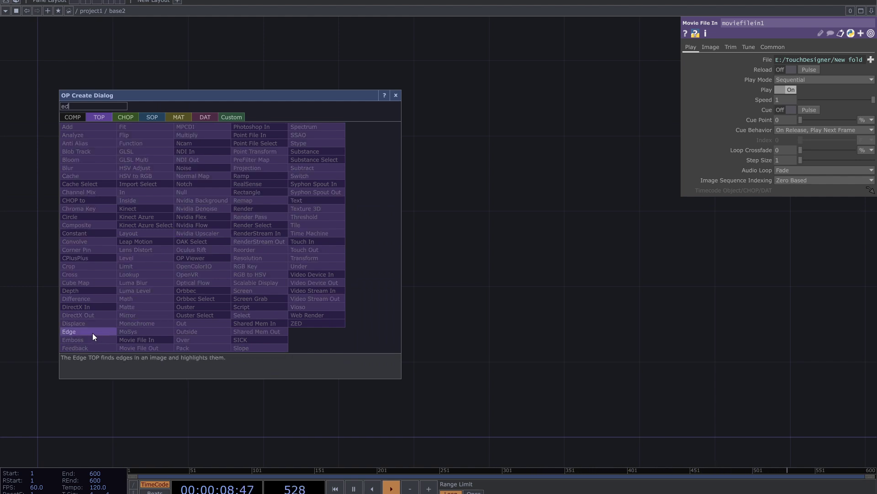
pyautogui.click(92, 332)
pyautogui.click(427, 210)
pyautogui.hotkey('shift', 'h')
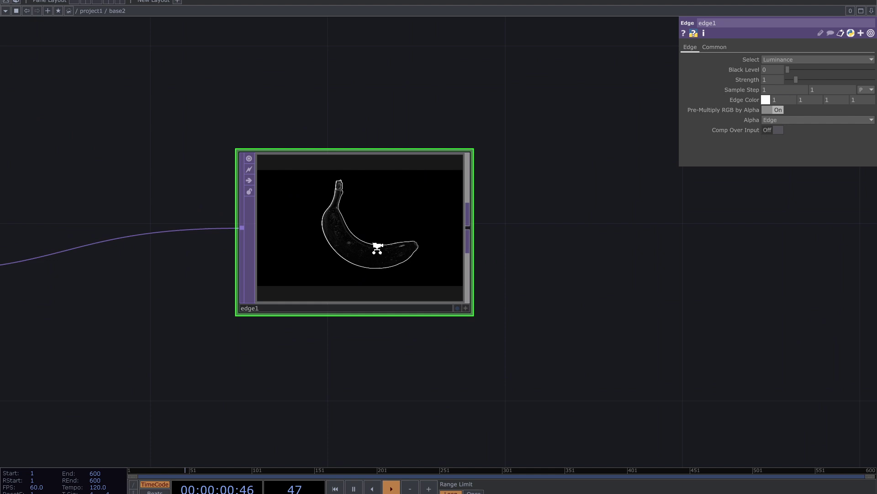
pyautogui.moveTo(377, 249); pyautogui.dragTo(328, 328, button='middle')
pyautogui.moveTo(328, 328); pyautogui.dragTo(360, 332)
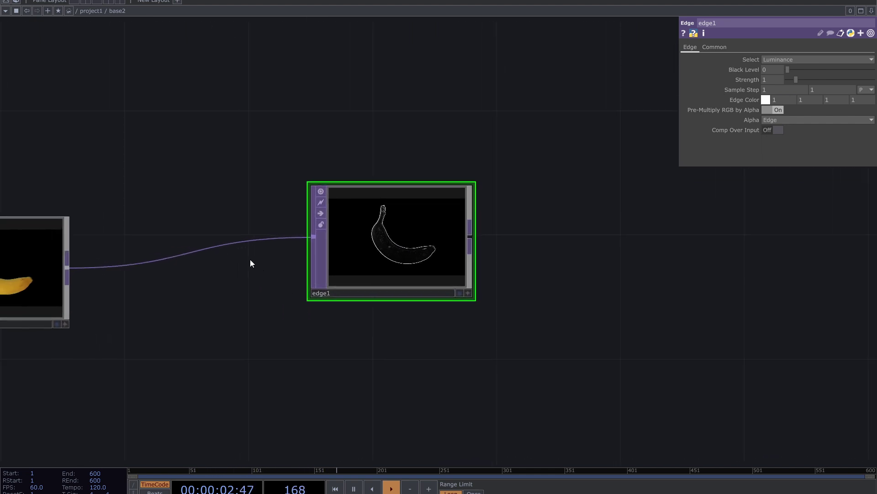
# Append a Threshold TOP after edge1 and set its Threshold to 0.707
pyautogui.scroll(-2, 268, 262)
pyautogui.click(412, 242)
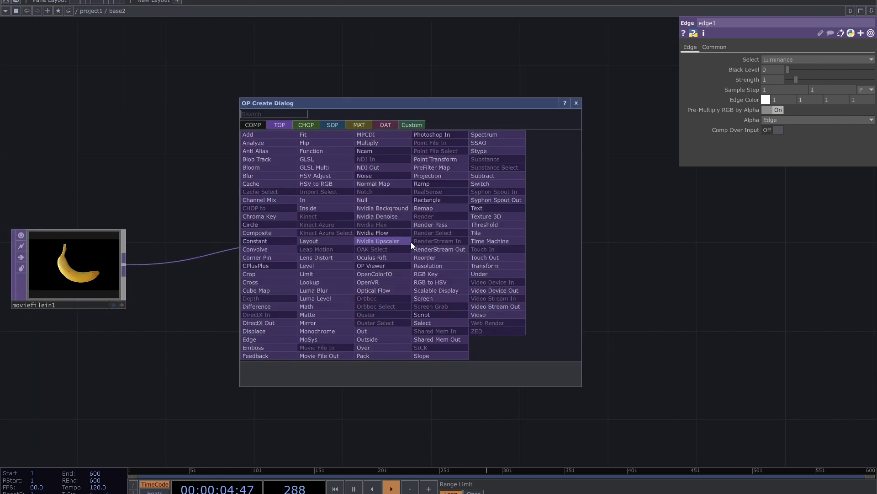
pyautogui.write('tr')
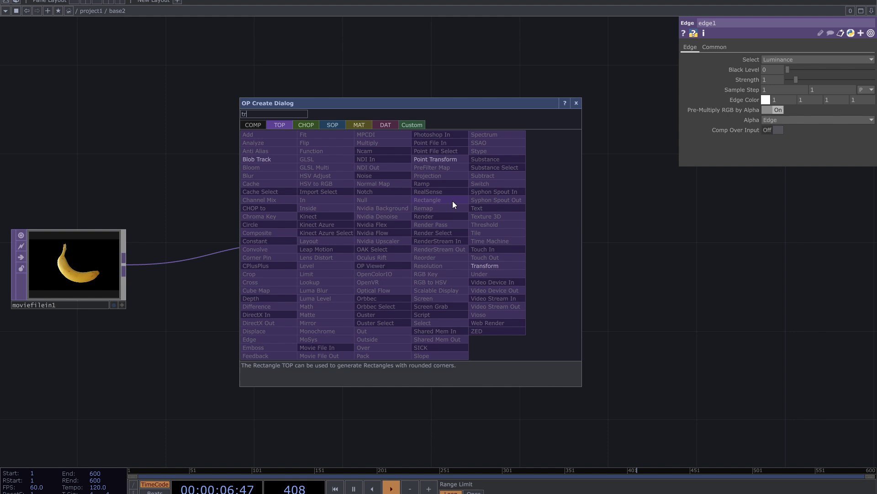
pyautogui.press('BackSpace')
pyautogui.click(486, 224)
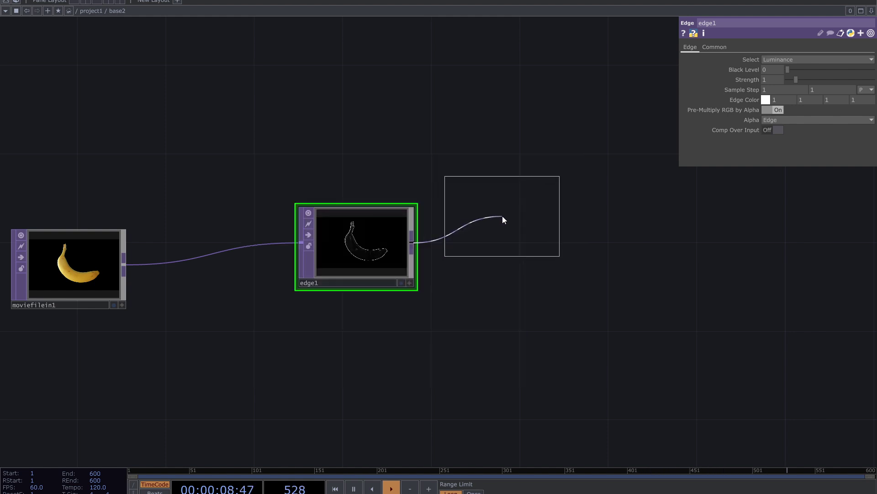
pyautogui.click(502, 217)
pyautogui.moveTo(549, 286); pyautogui.dragTo(506, 301)
pyautogui.scroll(-2, 489, 244)
pyautogui.scroll(5, 489, 244)
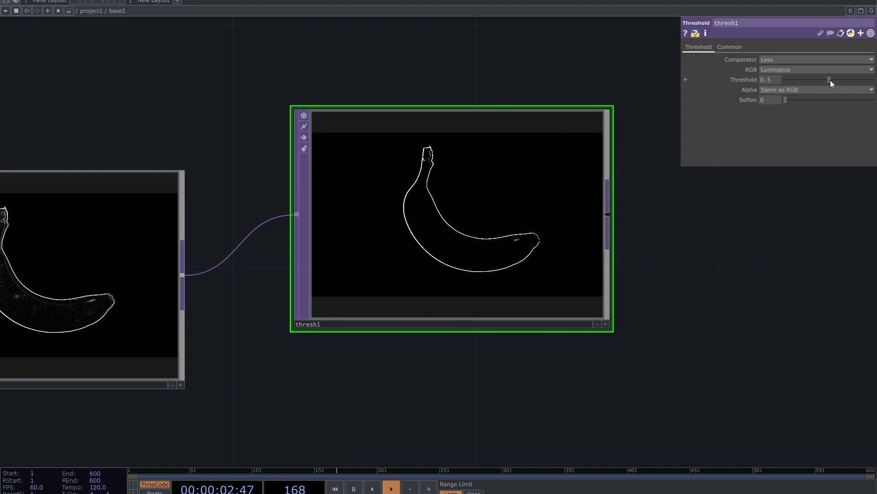
pyautogui.moveTo(830, 81); pyautogui.dragTo(848, 81)
# Append a Bloom TOP after thresh1 and set its Max Bloom Radius to 0.689
pyautogui.moveTo(692, 236); pyautogui.dragTo(432, 269)
pyautogui.scroll(-5, 492, 257)
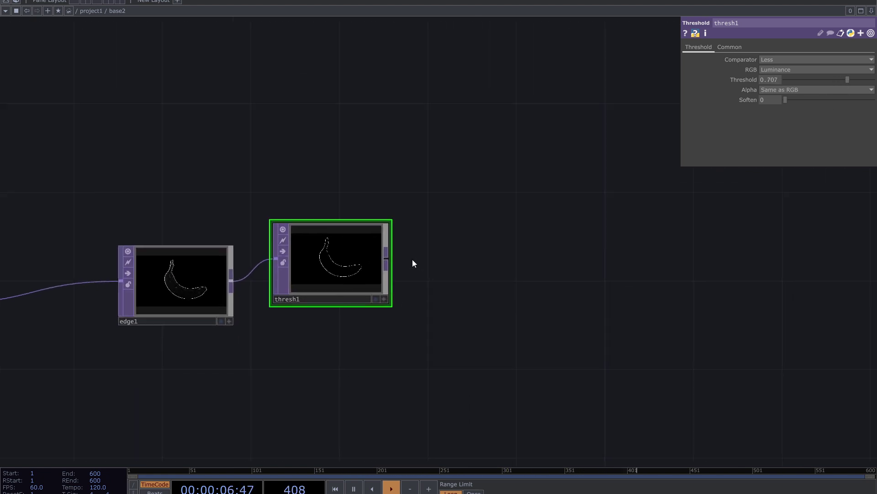
pyautogui.rightClick(388, 257)
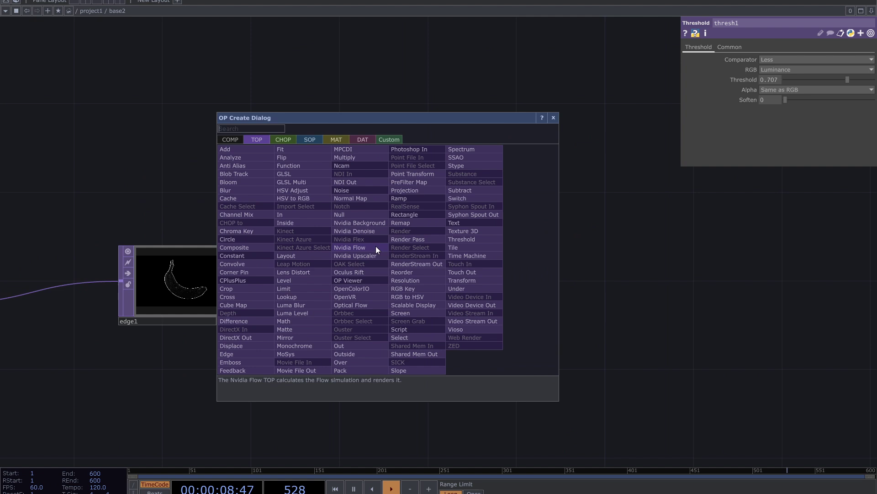
pyautogui.click(231, 182)
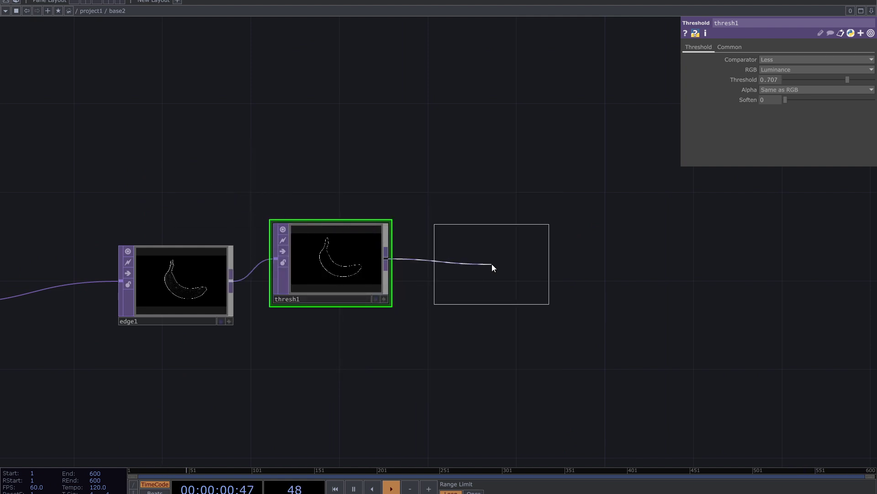
pyautogui.click(493, 265)
pyautogui.scroll(3, 507, 299)
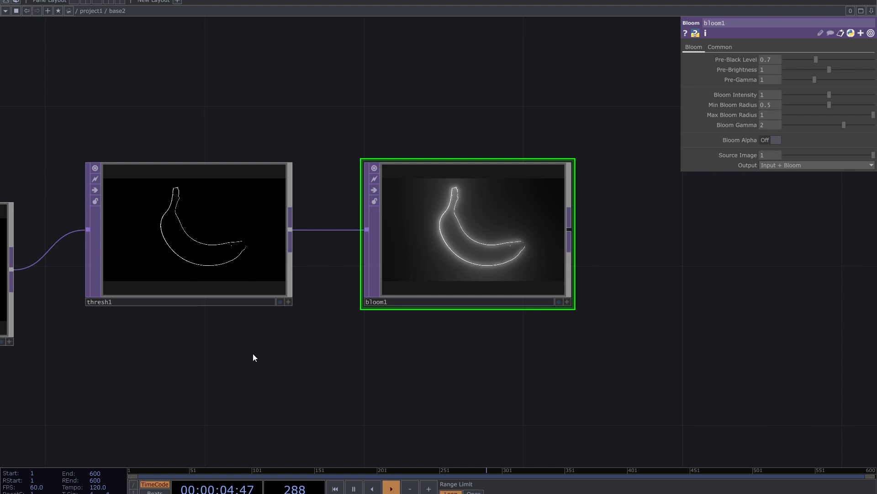
pyautogui.moveTo(253, 354); pyautogui.dragTo(270, 351)
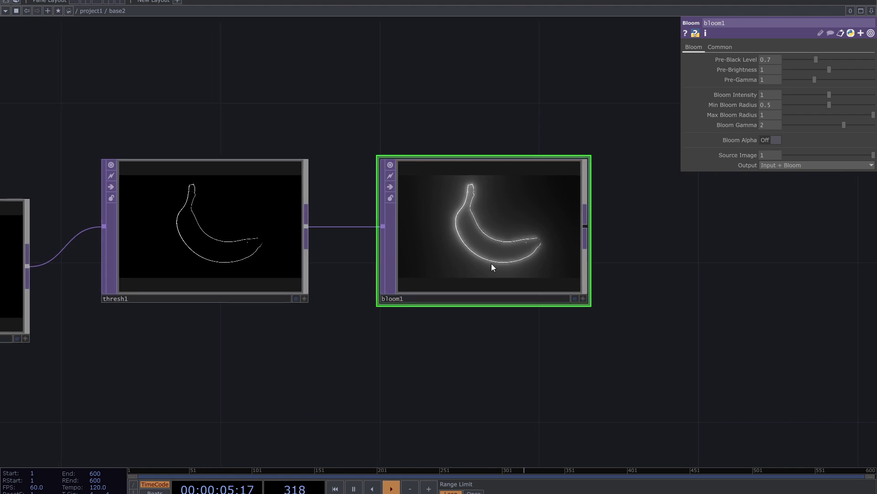
pyautogui.click(858, 115)
pyautogui.moveTo(850, 116); pyautogui.dragTo(847, 118)
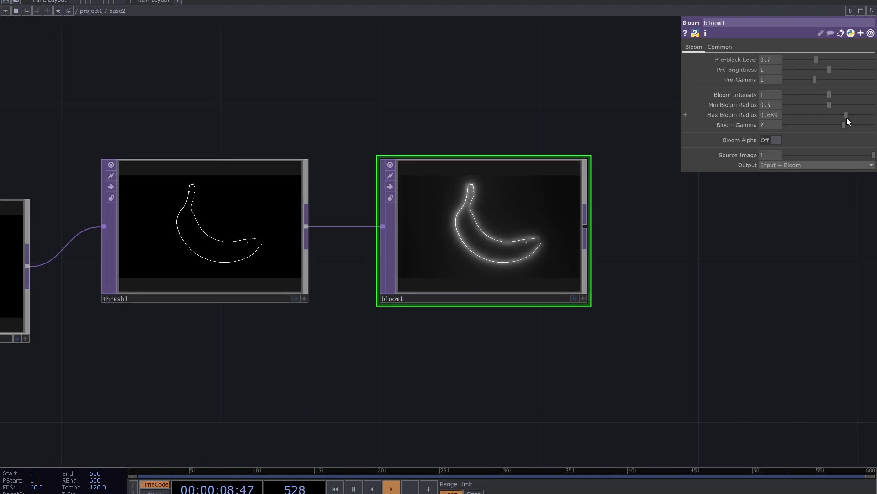
# Insert a Transform TOP on the connection between moviefilein1 and edge1
pyautogui.moveTo(431, 368); pyautogui.dragTo(633, 330)
pyautogui.scroll(-3, 476, 330)
pyautogui.scroll(-3, 337, 355)
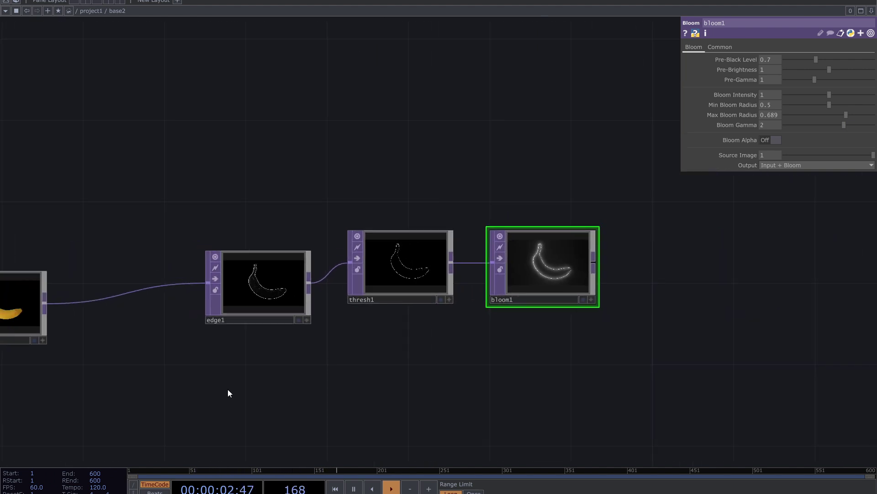
pyautogui.moveTo(191, 319); pyautogui.dragTo(242, 309)
pyautogui.moveTo(314, 291); pyautogui.dragTo(334, 272)
pyautogui.rightClick(195, 270)
pyautogui.click(202, 261)
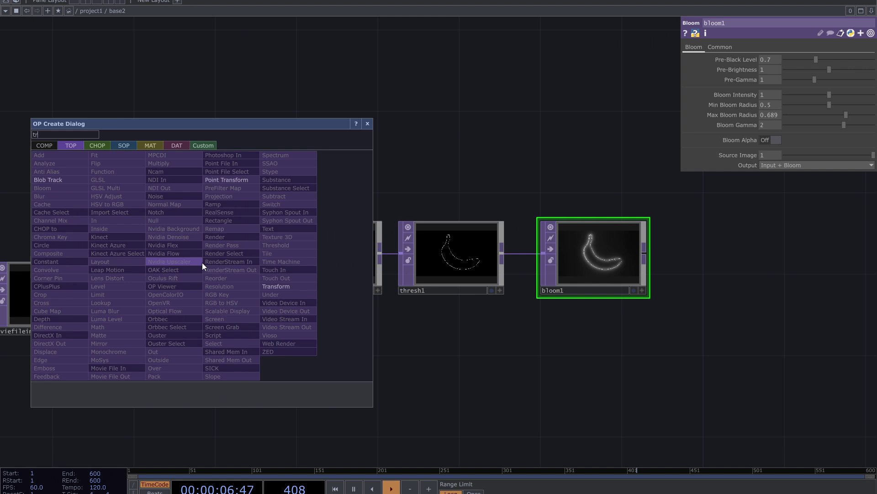
pyautogui.click(261, 281)
pyautogui.click(207, 260)
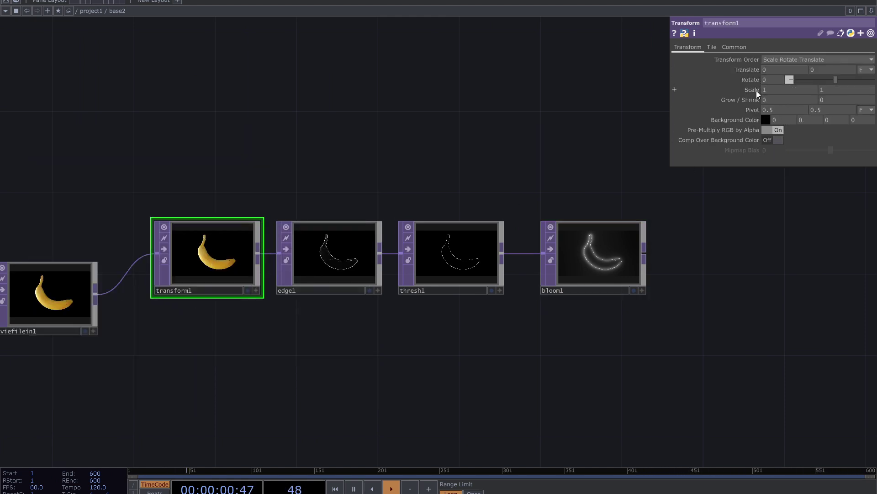
# Scale the banana image down to 0.64 on both axes in transform1
pyautogui.moveTo(749, 91); pyautogui.dragTo(695, 102, button='middle')
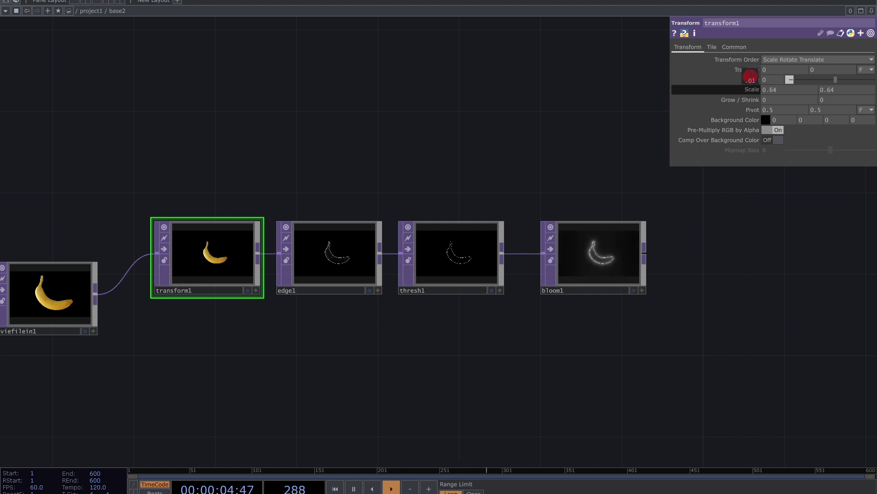
pyautogui.moveTo(488, 359); pyautogui.dragTo(303, 359)
pyautogui.moveTo(529, 277); pyautogui.dragTo(438, 288, button='middle')
pyautogui.moveTo(440, 279); pyautogui.dragTo(481, 270)
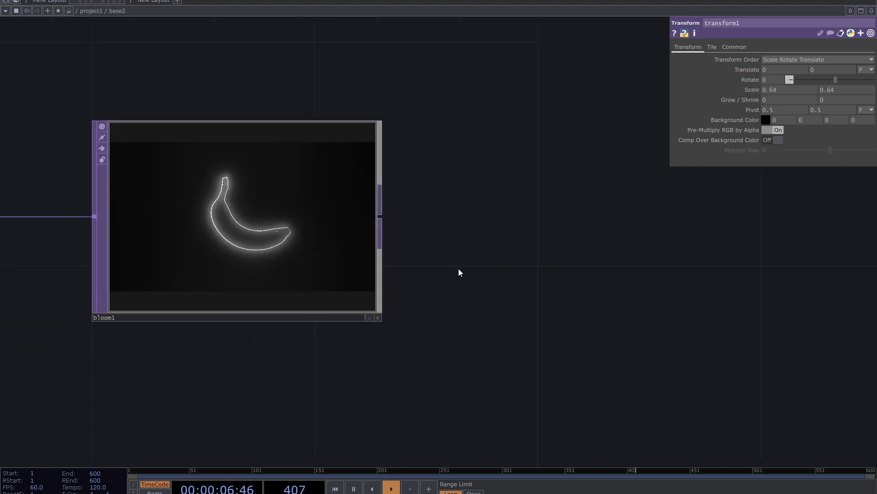
# Add a Lookup TOP and feed bloom1 into its first input
pyautogui.scroll(-6, 448, 279)
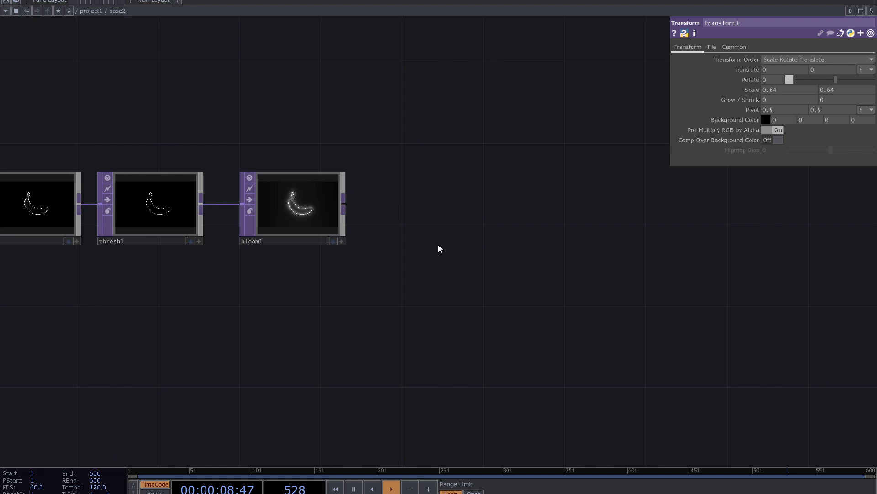
pyautogui.press('Tab')
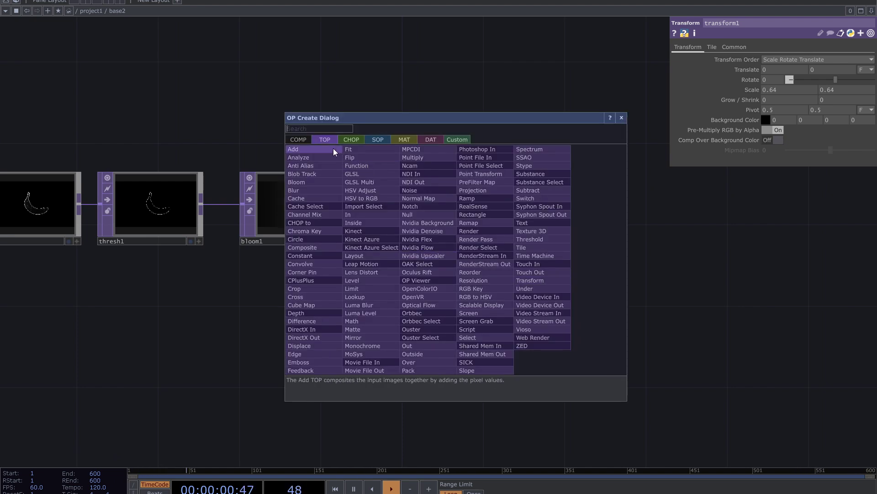
pyautogui.write('k')
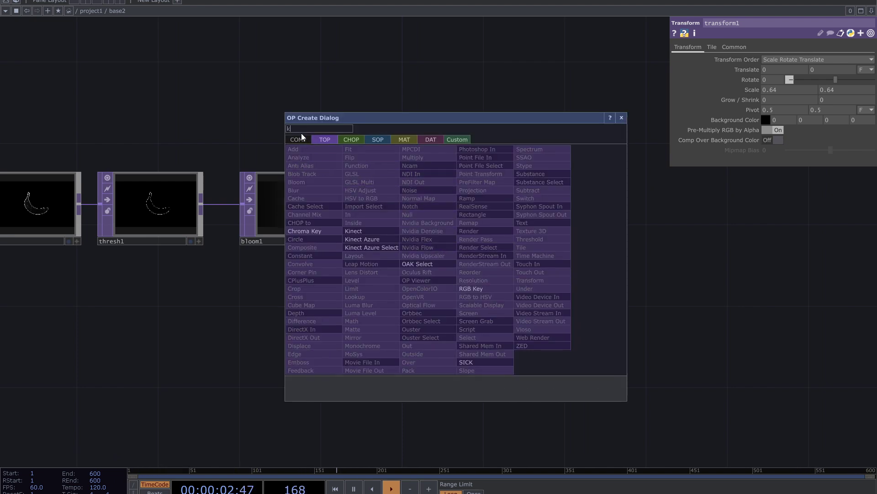
pyautogui.press('BackSpace')
pyautogui.write('l')
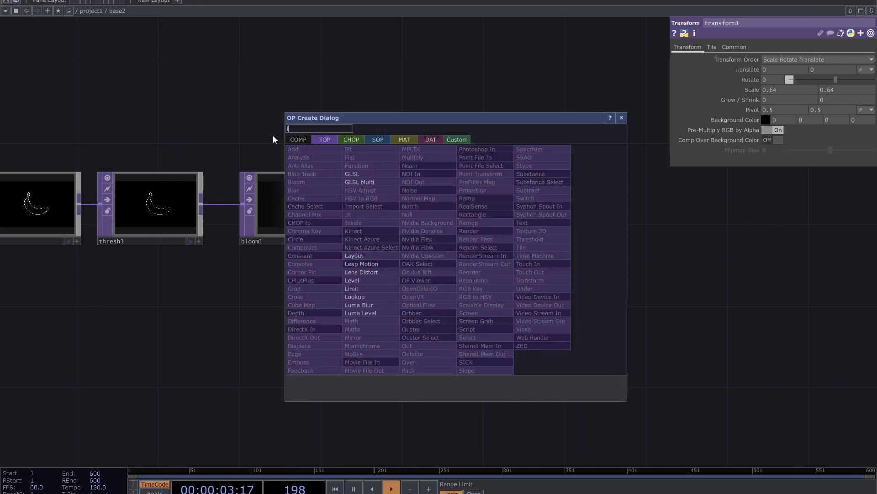
pyautogui.click(372, 296)
pyautogui.click(522, 241)
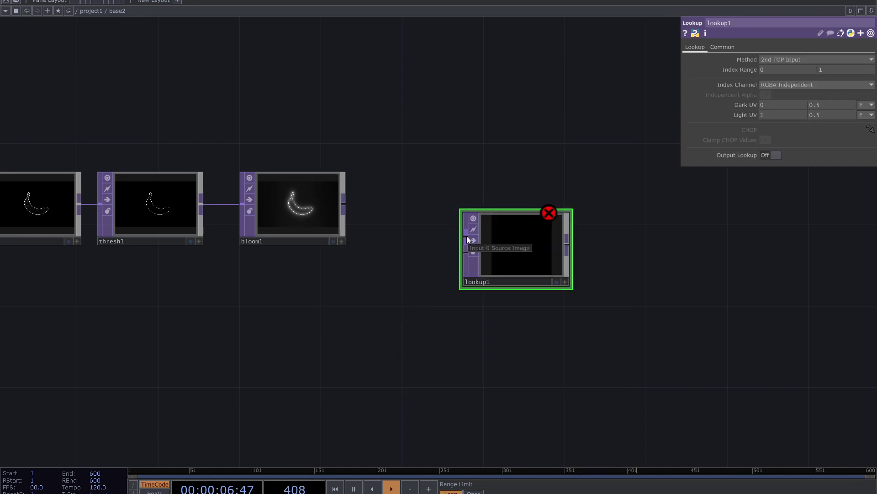
pyautogui.moveTo(466, 236); pyautogui.dragTo(344, 202)
# Add a Noise TOP below the chain and connect bloom1's output to its first input
pyautogui.moveTo(334, 321); pyautogui.dragTo(326, 287)
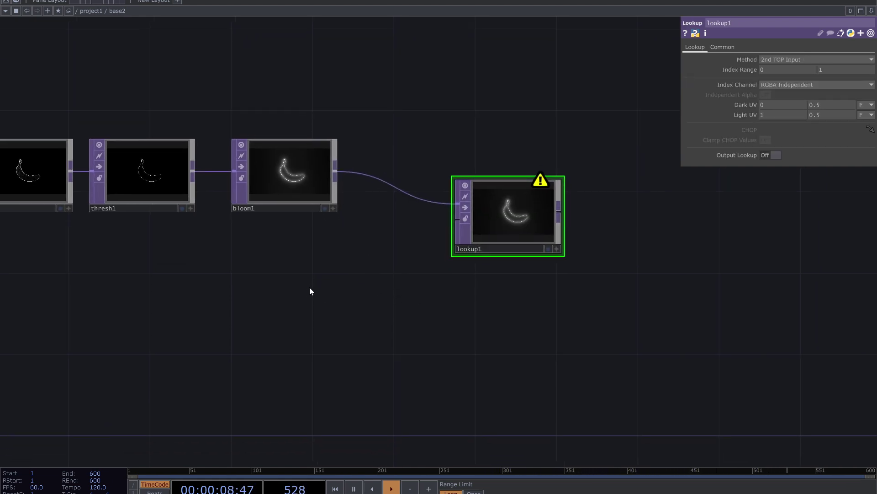
pyautogui.press('Tab')
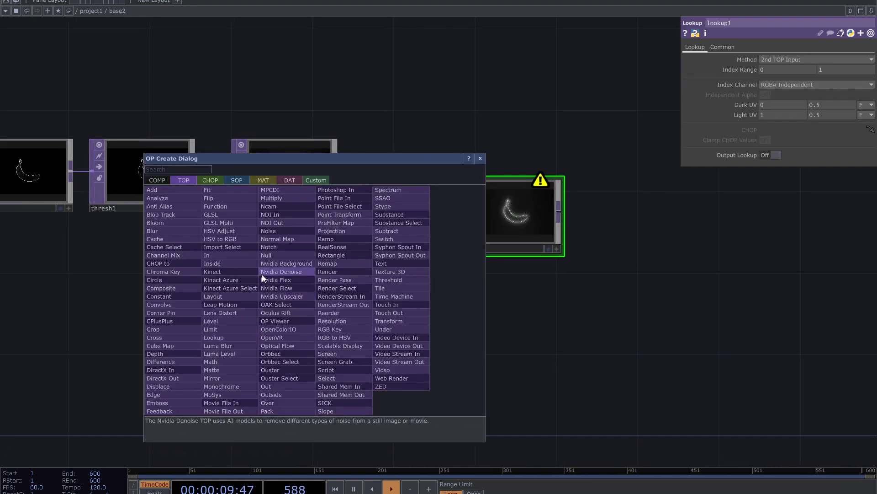
pyautogui.click(278, 235)
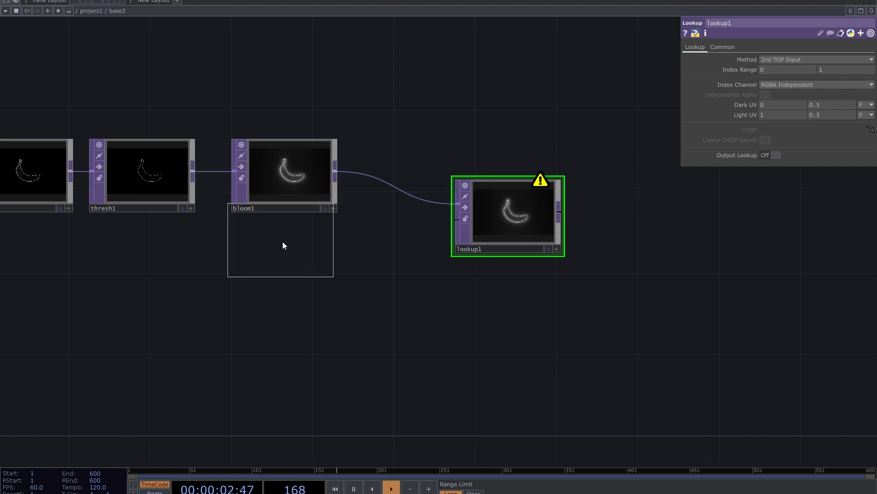
pyautogui.click(366, 320)
pyautogui.scroll(3, 356, 322)
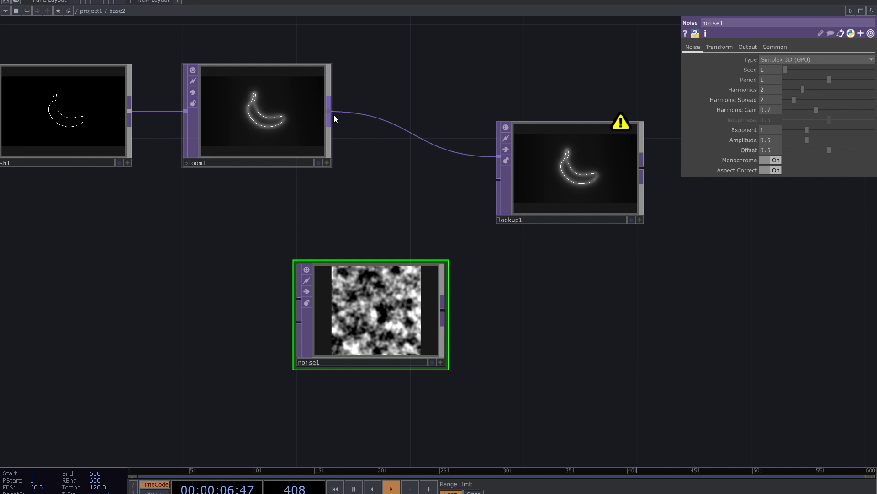
pyautogui.moveTo(332, 114); pyautogui.dragTo(284, 300)
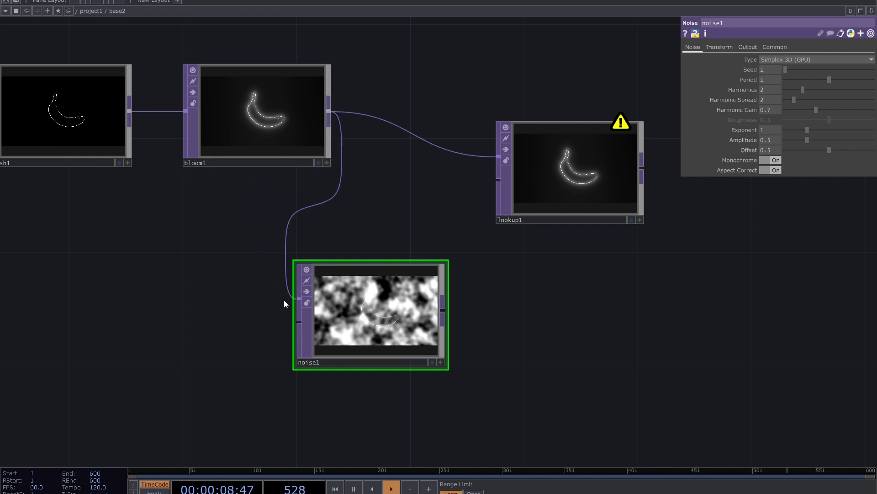
# Set noise1's RGB output to Noise only and turn Monochrome off
pyautogui.click(748, 47)
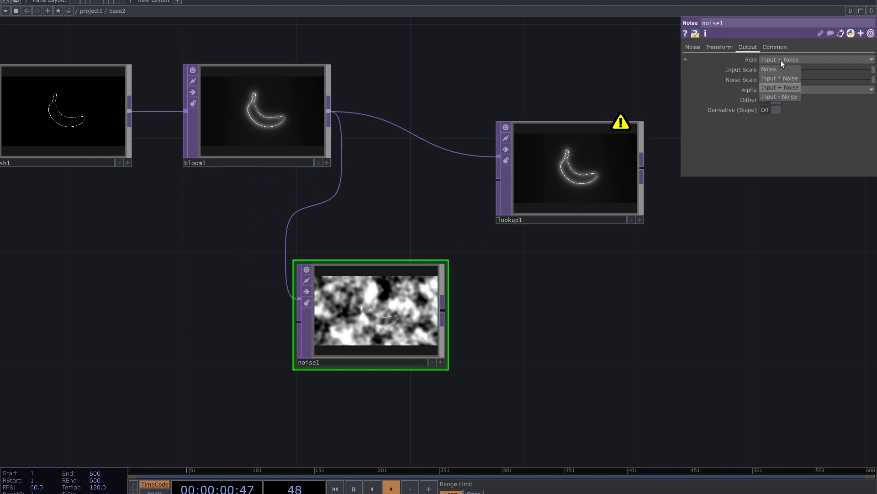
pyautogui.click(775, 69)
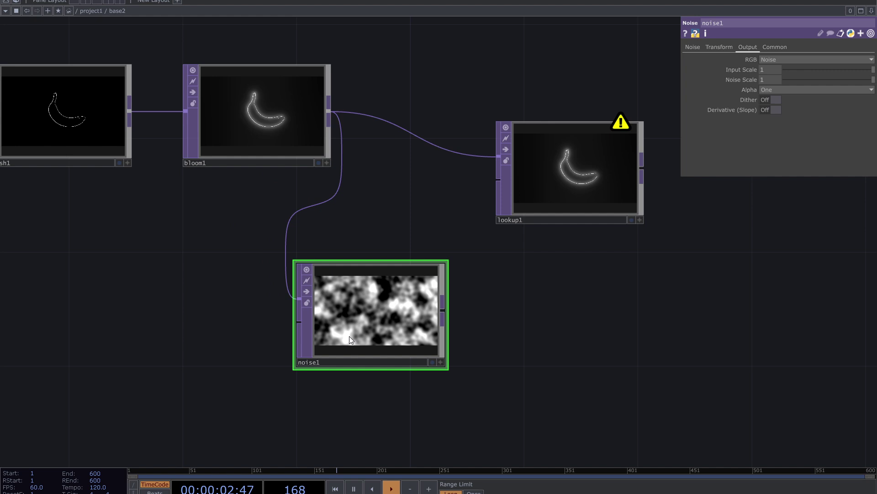
pyautogui.moveTo(515, 333); pyautogui.dragTo(494, 336)
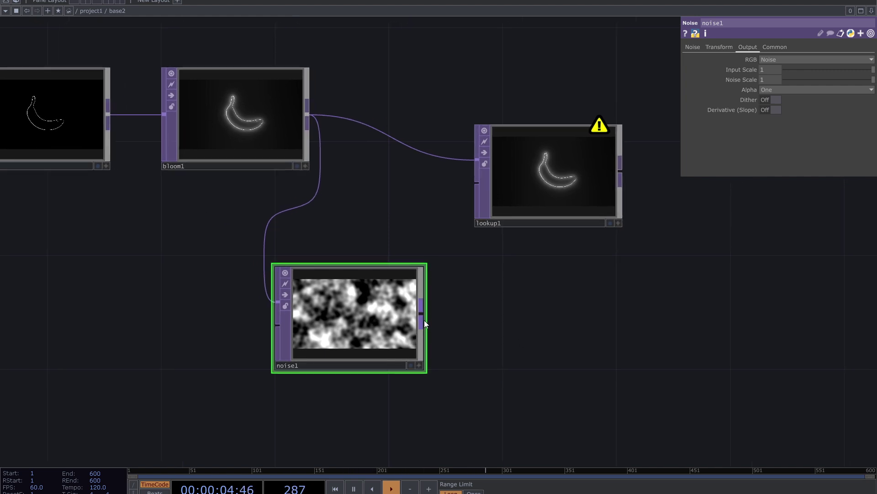
pyautogui.click(693, 49)
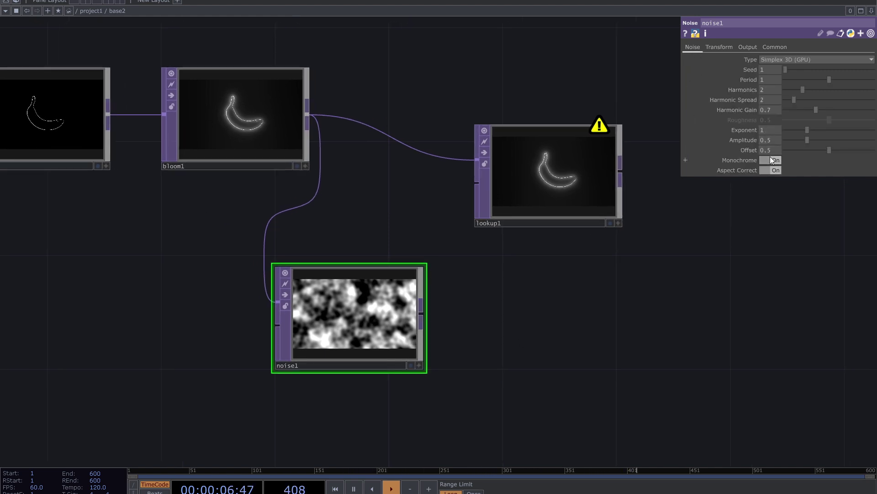
pyautogui.click(771, 160)
# Connect noise1's output to the second input of lookup1
pyautogui.moveTo(424, 315); pyautogui.dragTo(477, 183)
pyautogui.moveTo(529, 261); pyautogui.dragTo(446, 280)
pyautogui.moveTo(451, 199); pyautogui.dragTo(536, 170)
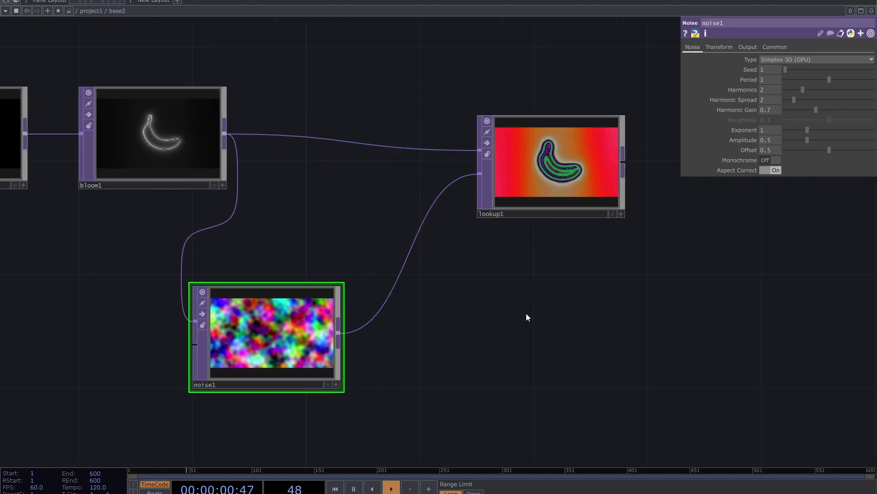
# Move noise1 below bloom1 and insert a Transform TOP on the connection between noise1 and lookup1
pyautogui.moveTo(332, 331); pyautogui.dragTo(247, 303)
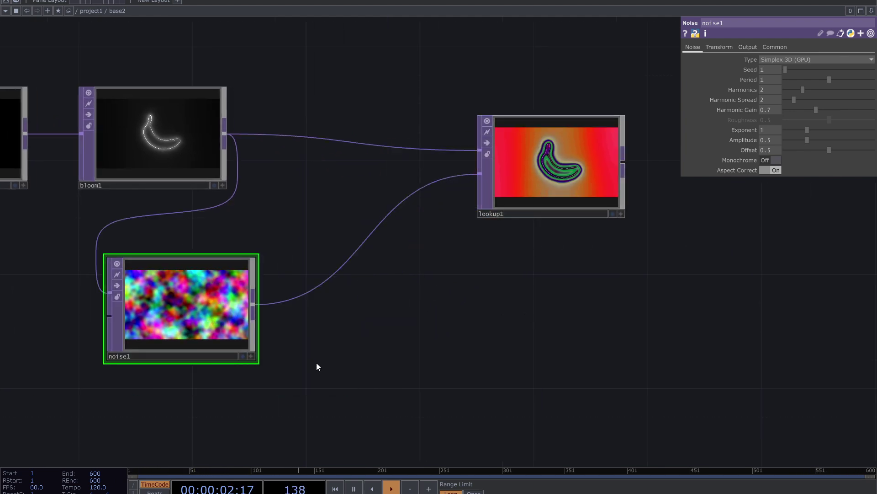
pyautogui.rightClick(322, 287)
pyautogui.click(328, 277)
pyautogui.write('tt')
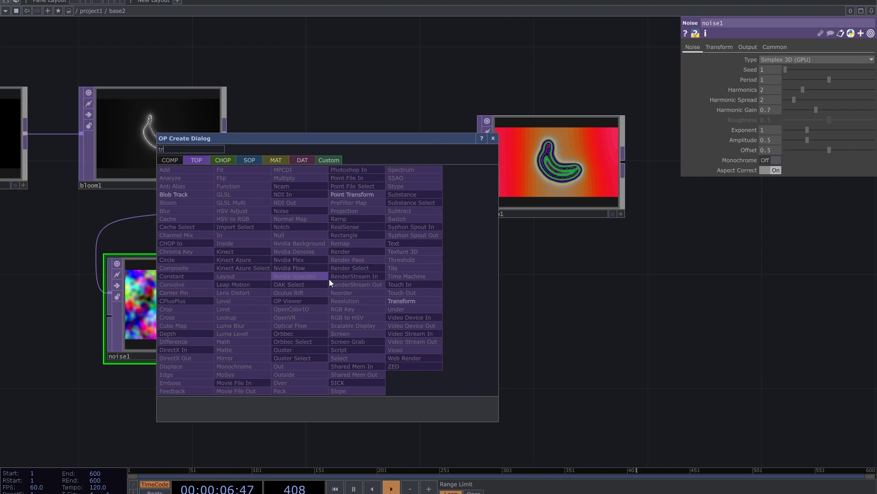
pyautogui.click(405, 304)
pyautogui.click(381, 282)
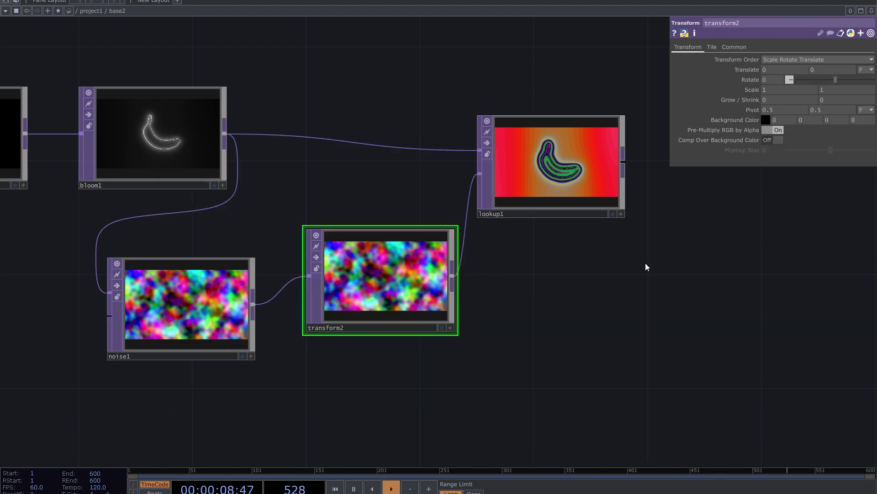
# Set transform2's Scale to 0.59 on both axes to shrink the noise inside black borders
pyautogui.moveTo(753, 90); pyautogui.dragTo(704, 80, button='middle')
pyautogui.scroll(4, 562, 158)
pyautogui.scroll(-7, 588, 146)
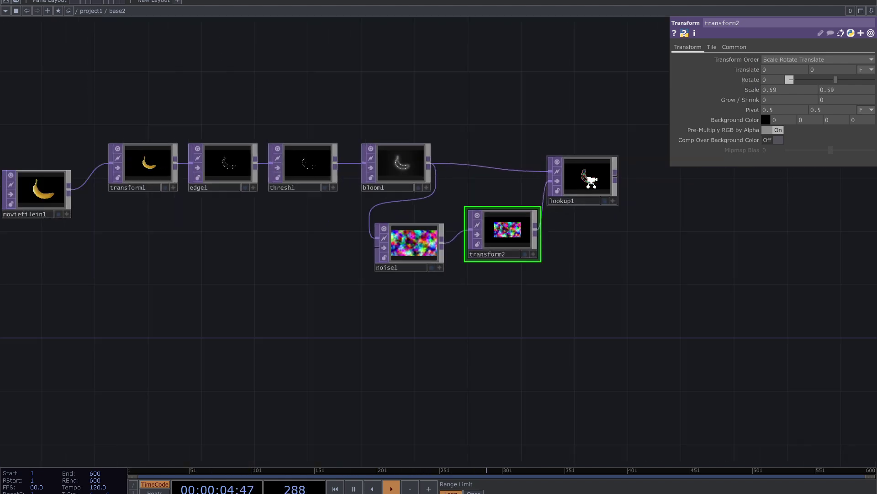
pyautogui.scroll(8, 588, 172)
pyautogui.scroll(2, 590, 177)
pyautogui.moveTo(803, 242); pyautogui.dragTo(766, 250)
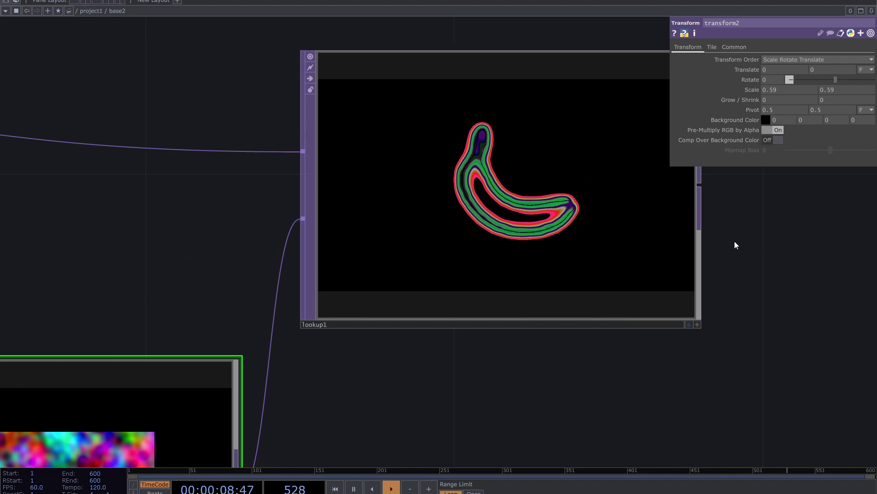
# Animate noise1 by driving its Translate Z with an absTime expression
pyautogui.scroll(-9, 721, 216)
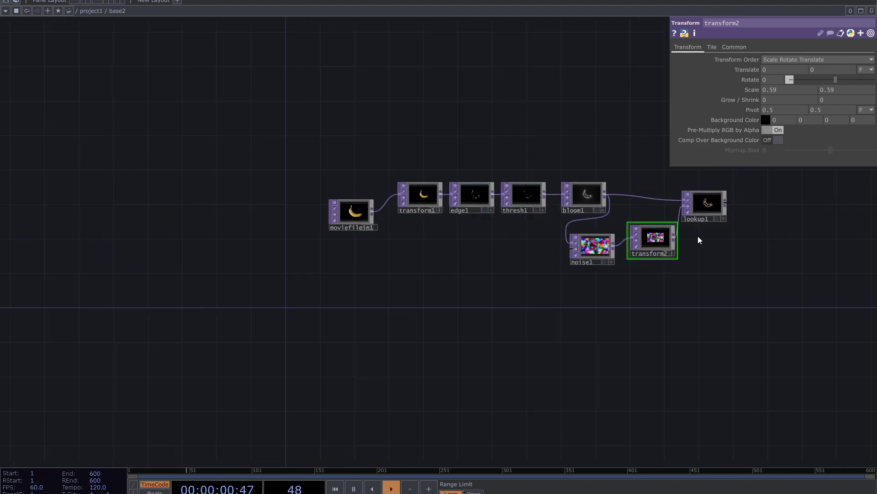
pyautogui.moveTo(698, 240); pyautogui.dragTo(502, 293)
pyautogui.scroll(7, 476, 250)
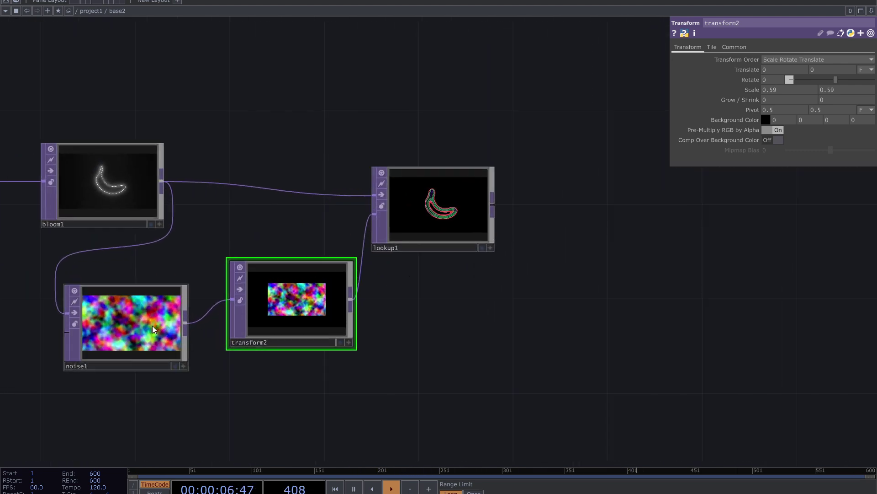
pyautogui.click(154, 329)
pyautogui.click(748, 47)
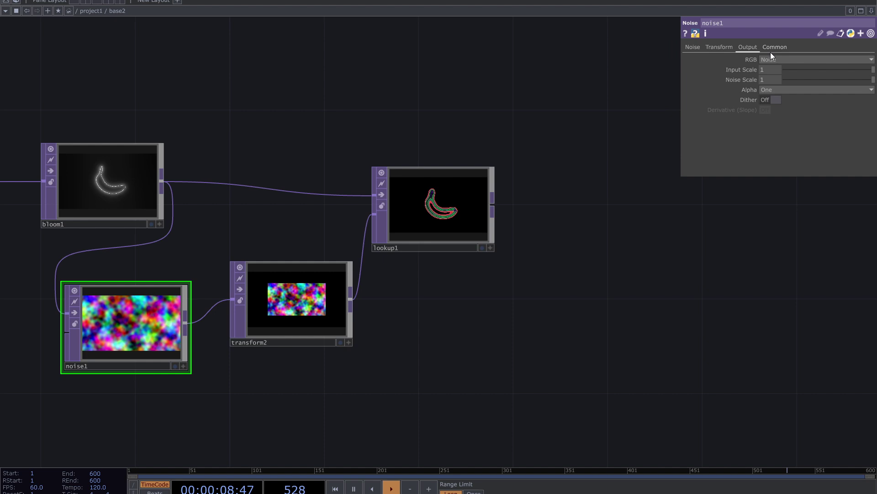
pyautogui.click(722, 47)
pyautogui.write('ab')
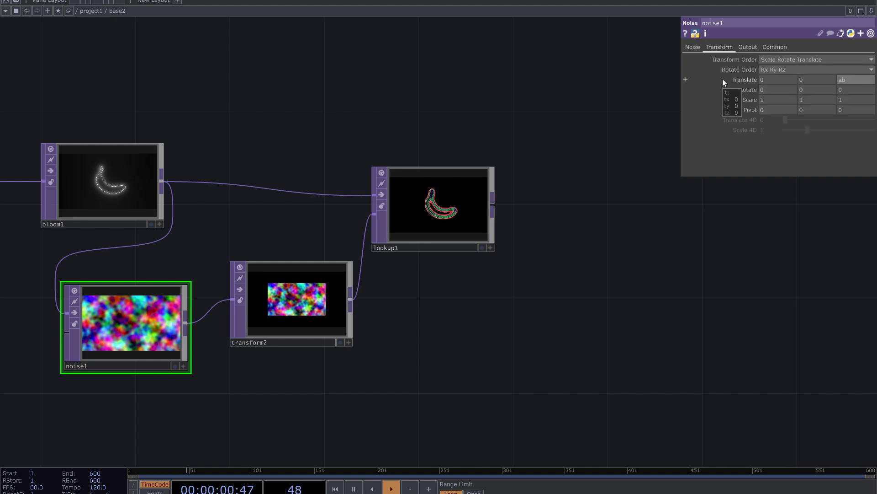
pyautogui.write('sTime')
pyautogui.press('Return')
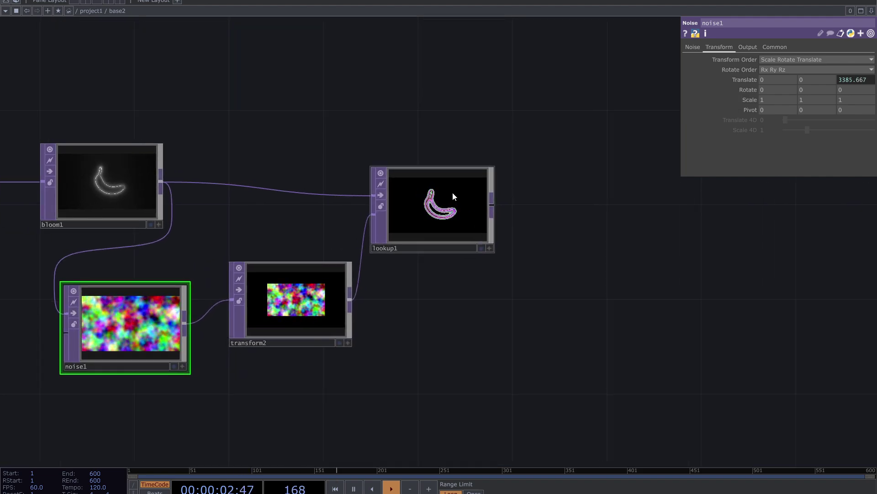
# Append an Edge TOP after lookup1 and display its output as the network background
pyautogui.scroll(4, 453, 192)
pyautogui.scroll(3, 452, 192)
pyautogui.scroll(-2, 453, 194)
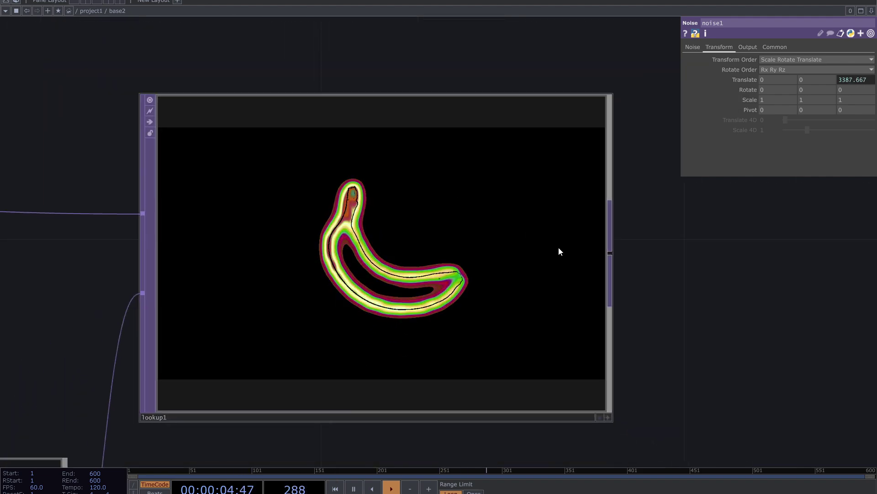
pyautogui.moveTo(683, 278); pyautogui.dragTo(488, 247)
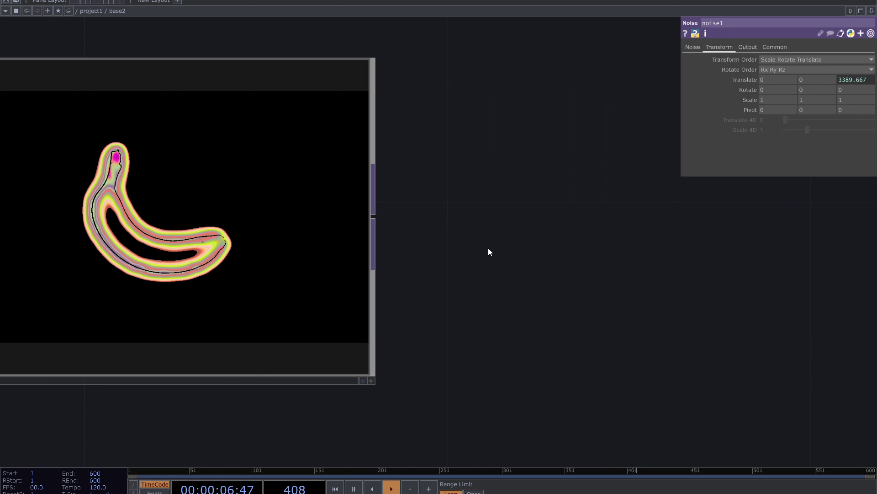
pyautogui.scroll(-3, 491, 249)
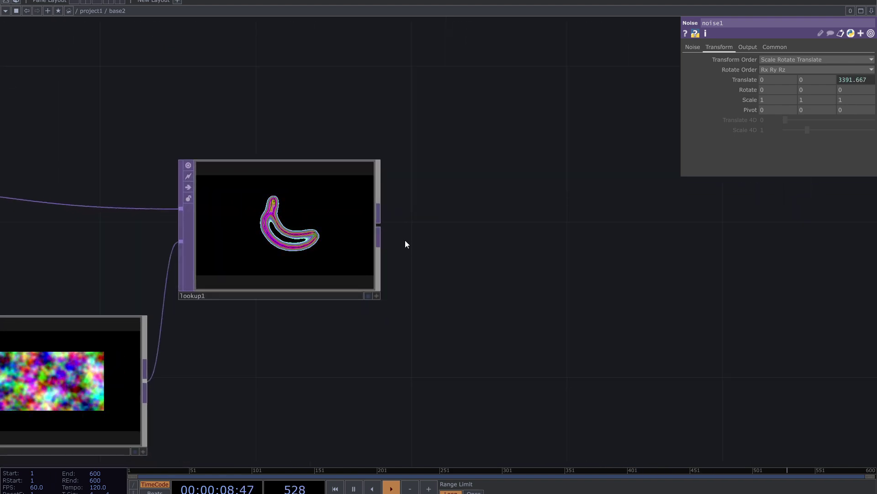
pyautogui.rightClick(380, 226)
pyautogui.write('ed')
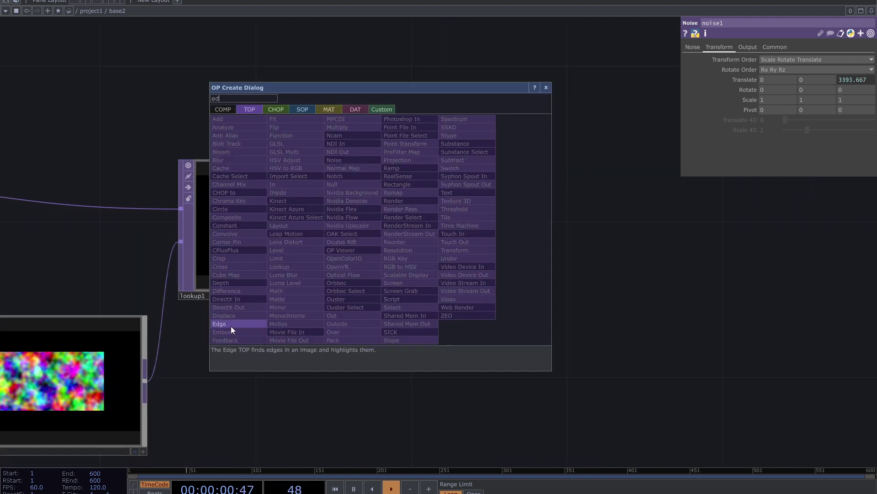
pyautogui.click(232, 325)
pyautogui.click(552, 231)
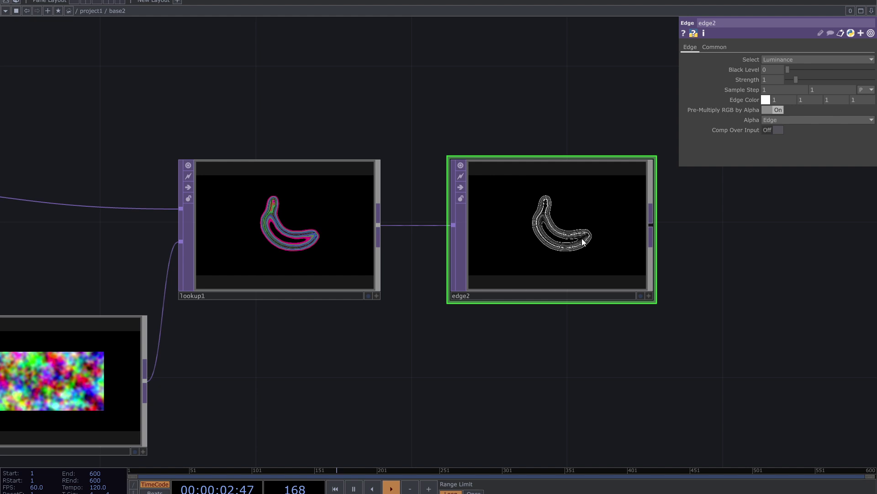
pyautogui.click(639, 293)
# Set bloom1's Bloom Intensity to 1.75, Min Bloom Radius to 0.539 and Max Bloom Radius to 0.839
pyautogui.moveTo(361, 359); pyautogui.dragTo(499, 281)
pyautogui.moveTo(416, 321); pyautogui.dragTo(558, 283)
pyautogui.moveTo(386, 183); pyautogui.dragTo(556, 323)
pyautogui.click(221, 232)
pyautogui.moveTo(386, 227); pyautogui.dragTo(395, 270)
pyautogui.scroll(3, 395, 270)
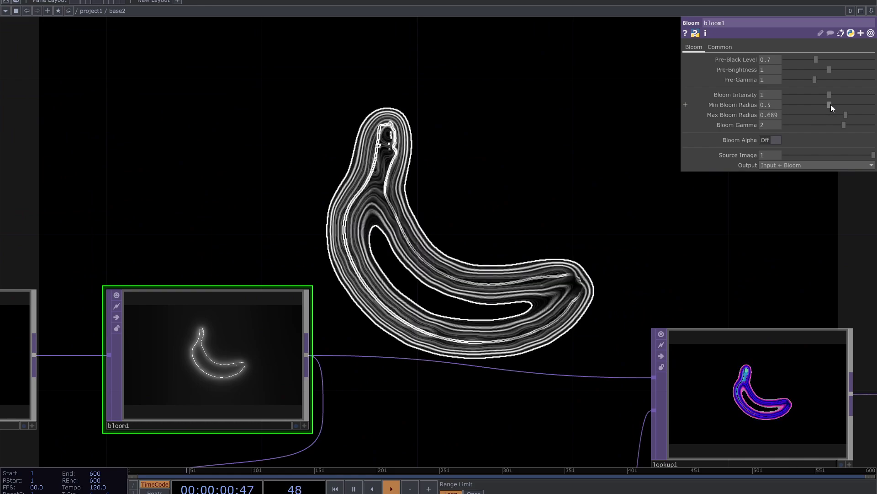
pyautogui.moveTo(849, 115); pyautogui.dragTo(820, 115)
pyautogui.moveTo(702, 231); pyautogui.dragTo(592, 151)
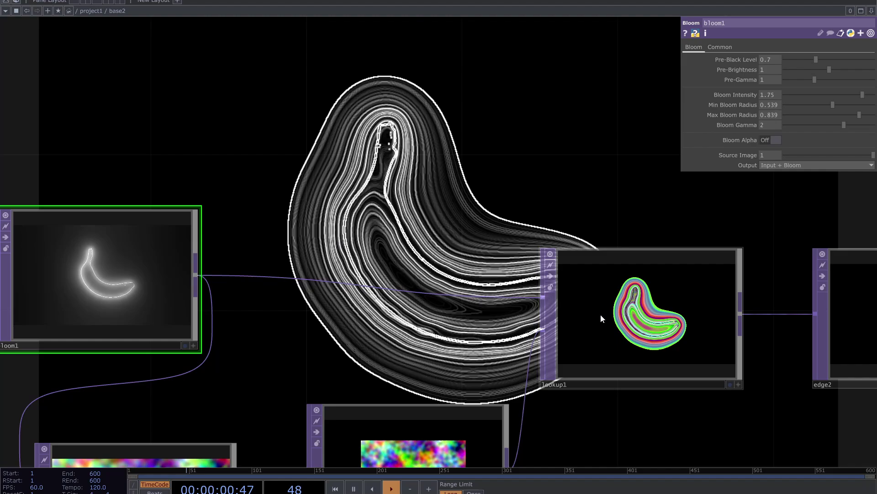
pyautogui.moveTo(431, 284); pyautogui.dragTo(384, 196)
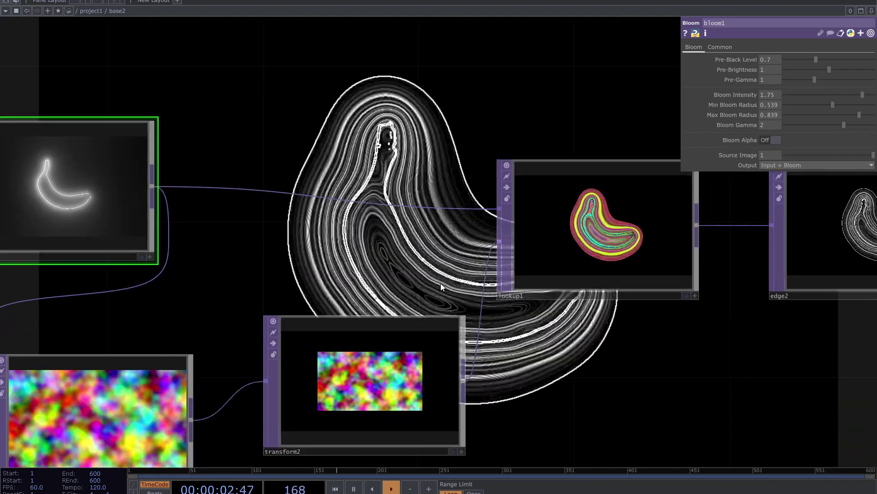
# Set noise1's Exponent to 1.89 and its Period to 1.11
pyautogui.moveTo(440, 284); pyautogui.dragTo(528, 236)
pyautogui.click(243, 343)
pyautogui.moveTo(542, 153); pyautogui.dragTo(557, 261)
pyautogui.click(693, 47)
pyautogui.moveTo(508, 198); pyautogui.dragTo(509, 181)
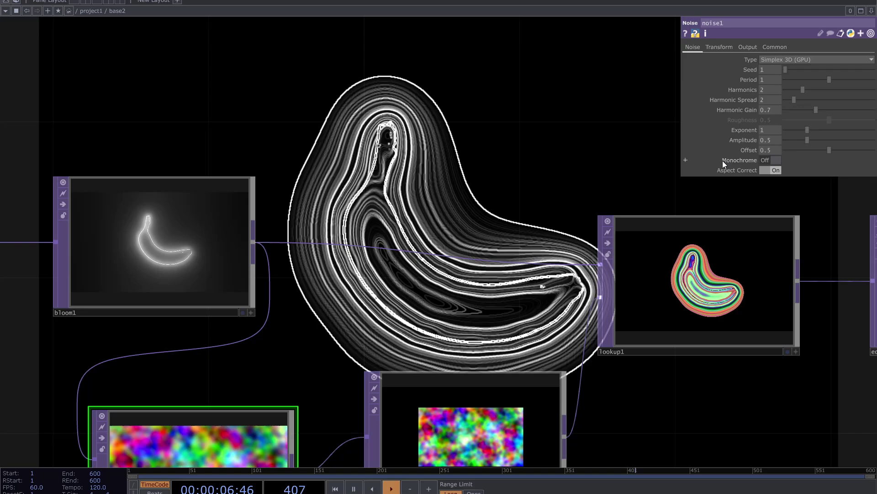
pyautogui.moveTo(807, 130); pyautogui.dragTo(797, 148)
pyautogui.moveTo(826, 81)
pyautogui.mouseDown()
pyautogui.moveTo(796, 80)
pyautogui.moveTo(844, 85)
pyautogui.moveTo(832, 89)
pyautogui.mouseUp()
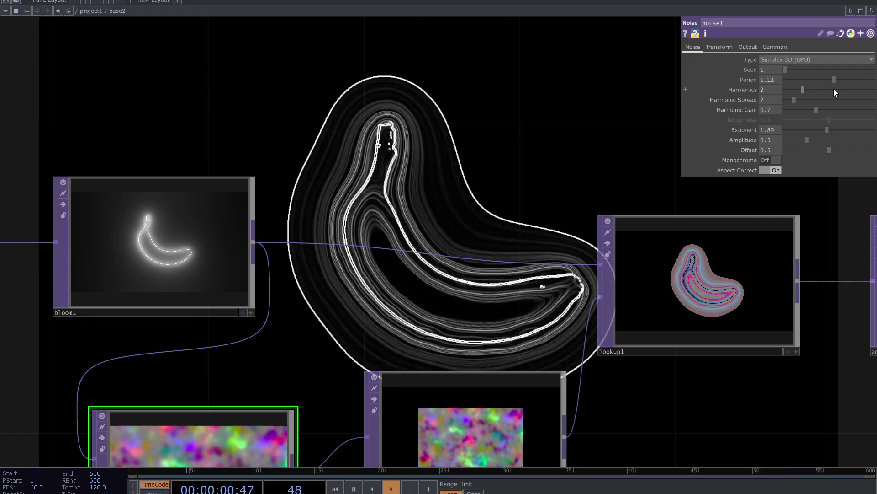
# Append a Bloom TOP after edge2
pyautogui.moveTo(555, 152); pyautogui.dragTo(266, 128)
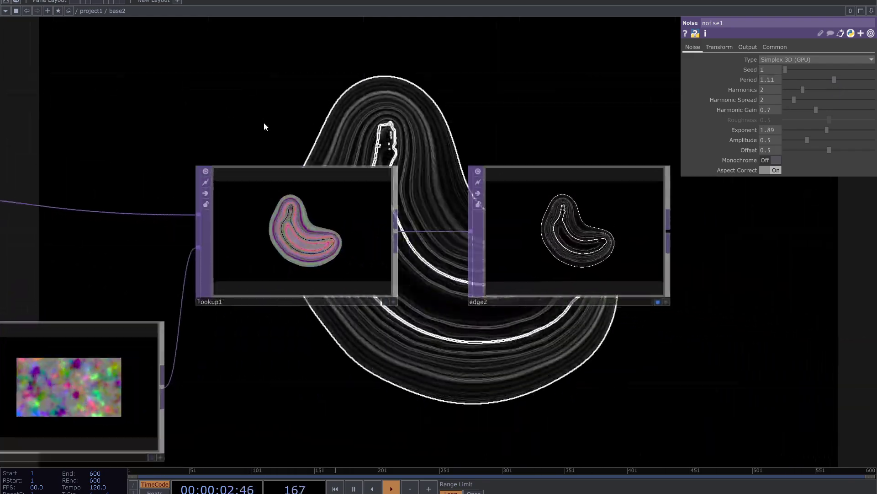
pyautogui.moveTo(571, 376); pyautogui.dragTo(356, 371)
pyautogui.moveTo(519, 256); pyautogui.dragTo(365, 287)
pyautogui.rightClick(287, 258)
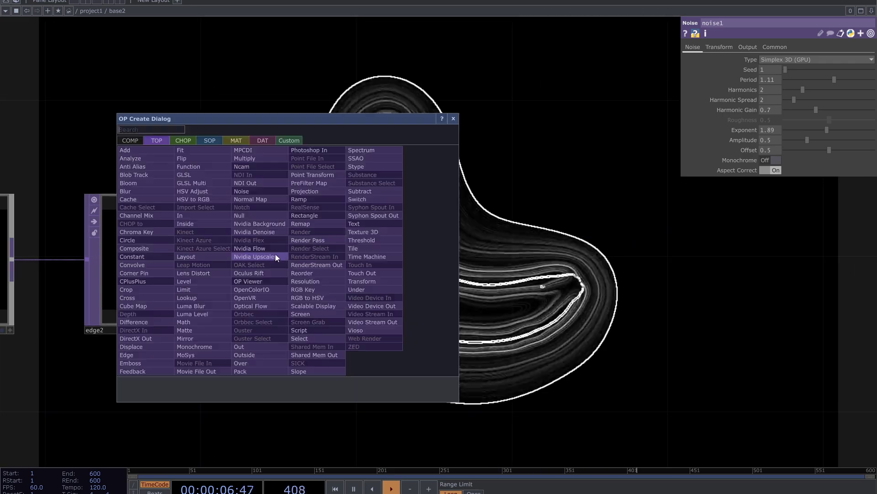
pyautogui.click(144, 182)
pyautogui.click(418, 259)
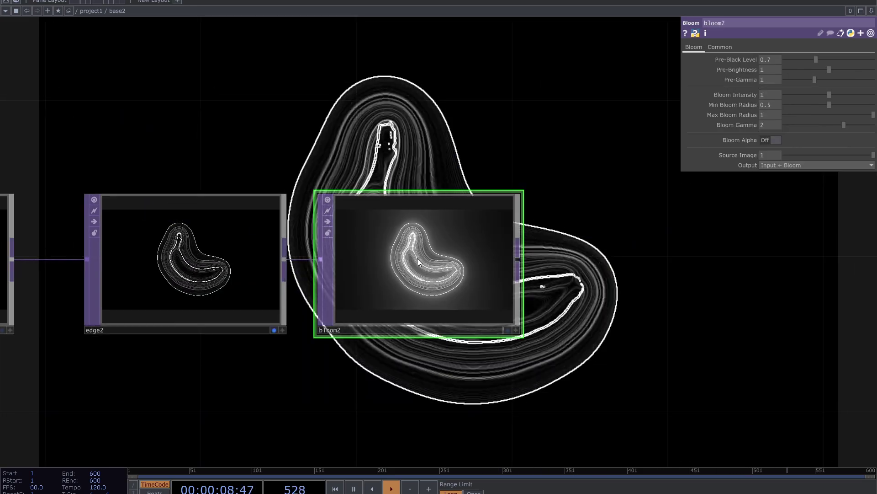
# Set bloom2's Bloom Intensity to 0.53, Min Bloom Radius to 0.093 and Max Bloom Radius to 0.674
pyautogui.scroll(-2, 470, 274)
pyautogui.scroll(8, 467, 283)
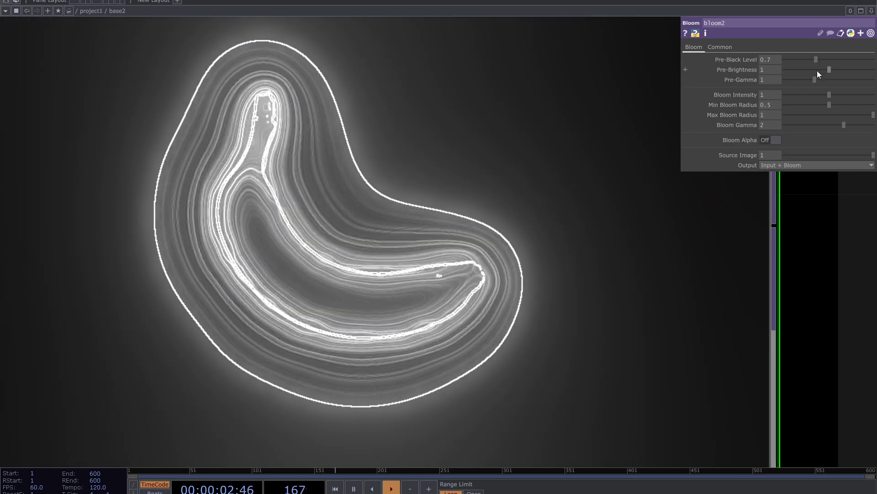
pyautogui.moveTo(829, 94); pyautogui.dragTo(808, 98)
pyautogui.moveTo(808, 104); pyautogui.dragTo(845, 113)
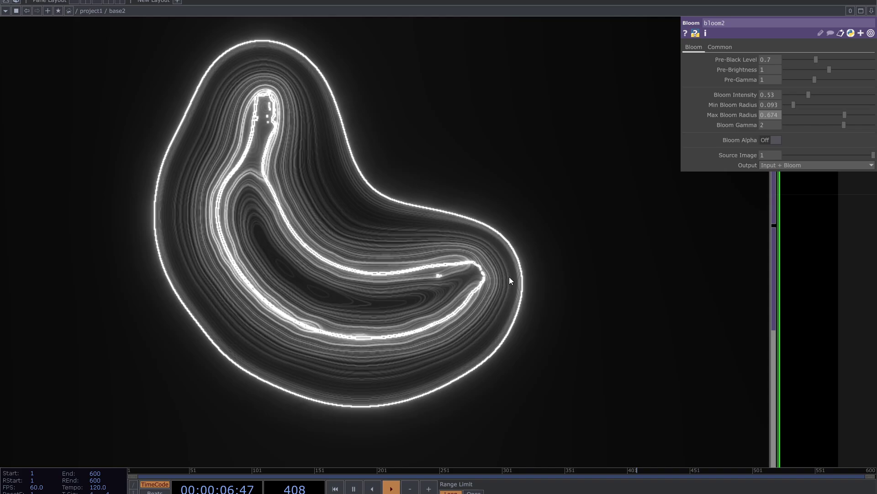
pyautogui.scroll(-5, 494, 273)
# Append a Ramp TOP after bloom2
pyautogui.moveTo(620, 316); pyautogui.dragTo(689, 277)
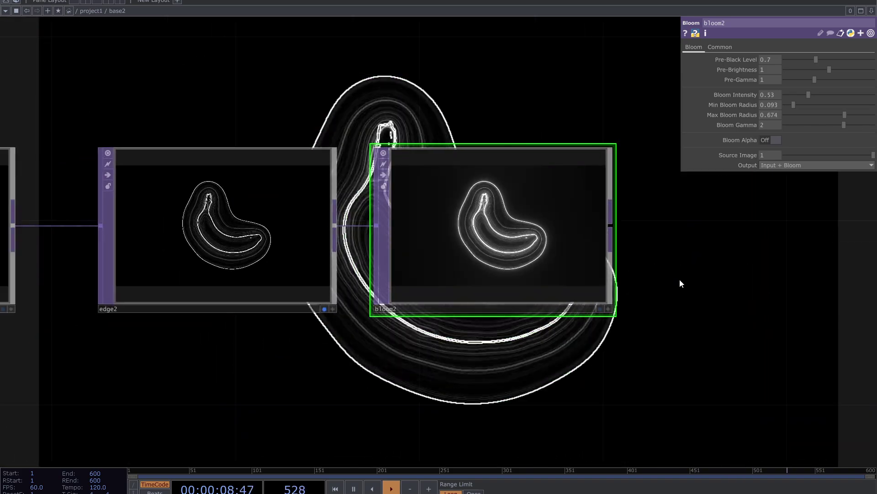
pyautogui.moveTo(633, 280); pyautogui.dragTo(427, 252)
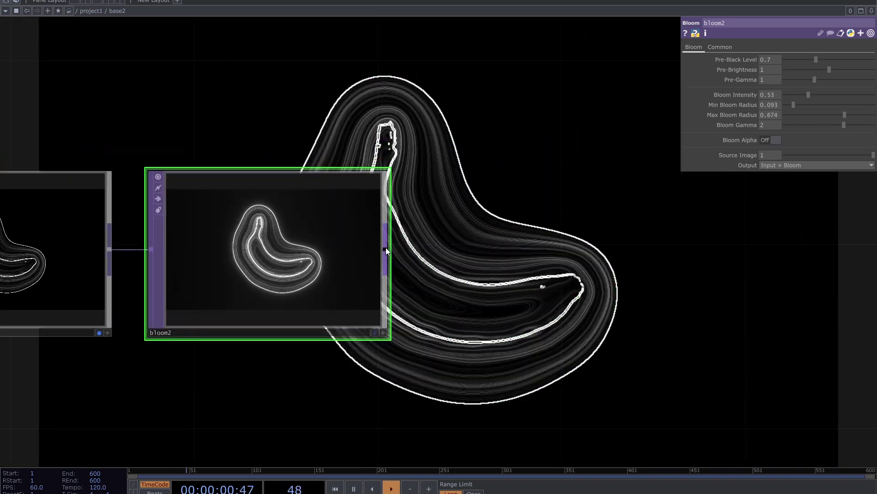
pyautogui.press('Tab')
pyautogui.write('t')
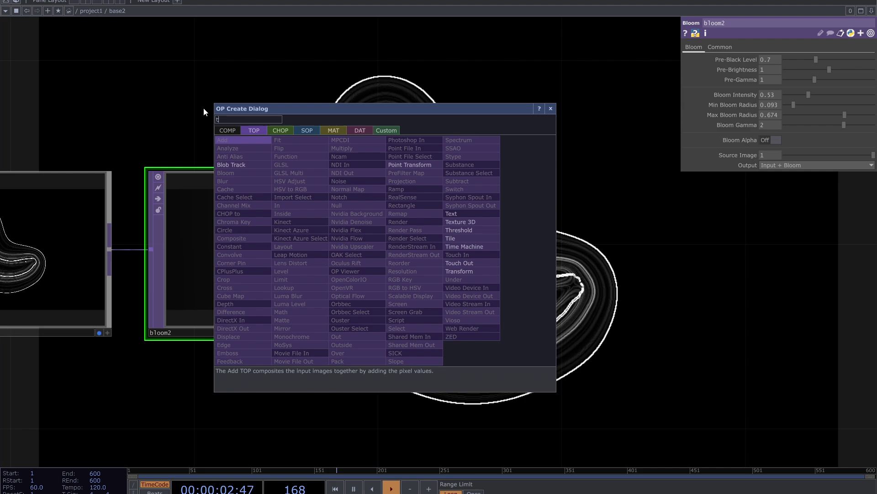
pyautogui.press('BackSpace')
pyautogui.write('ra')
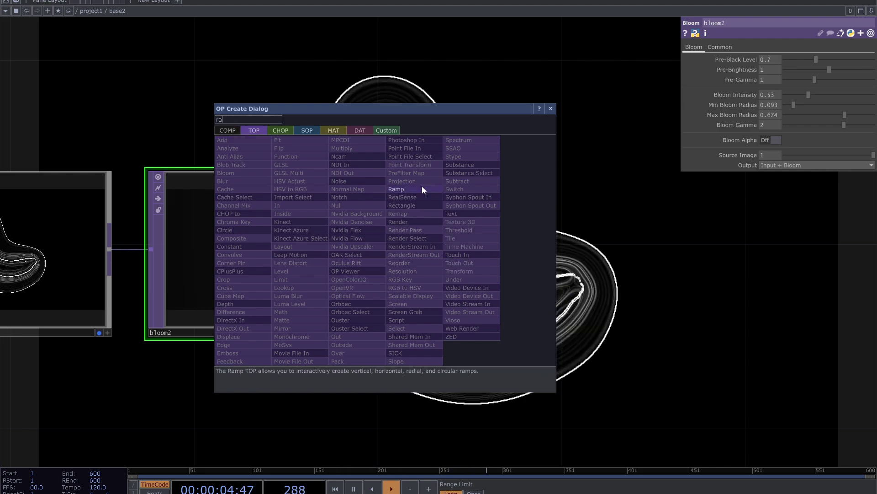
pyautogui.click(412, 189)
pyautogui.click(590, 250)
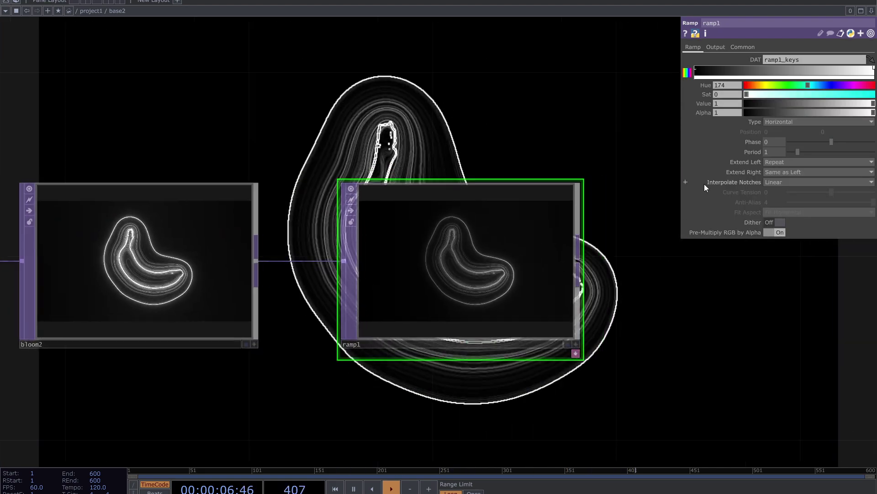
# Colour both ends of ramp1's gradient turquoise with Hue 174, raising the black end's Saturation to 0.953 and Value to 0.968
pyautogui.moveTo(802, 94); pyautogui.dragTo(876, 95)
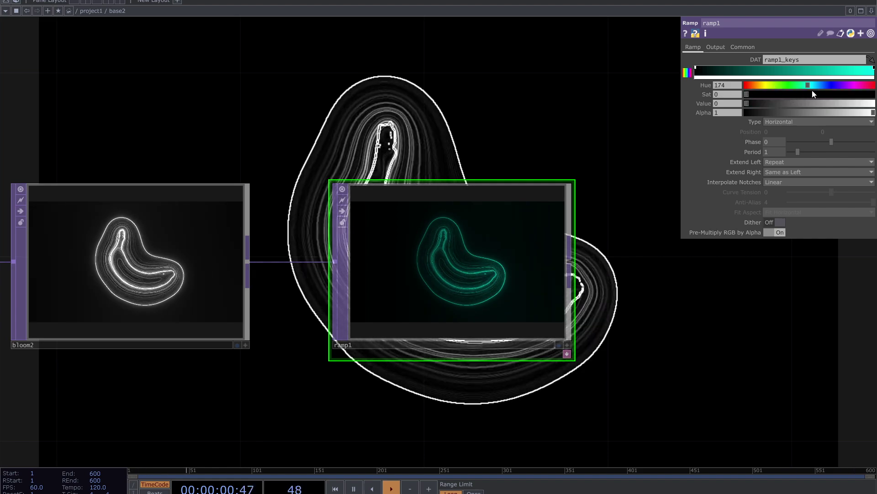
pyautogui.moveTo(803, 103); pyautogui.dragTo(871, 97)
pyautogui.scroll(5, 446, 287)
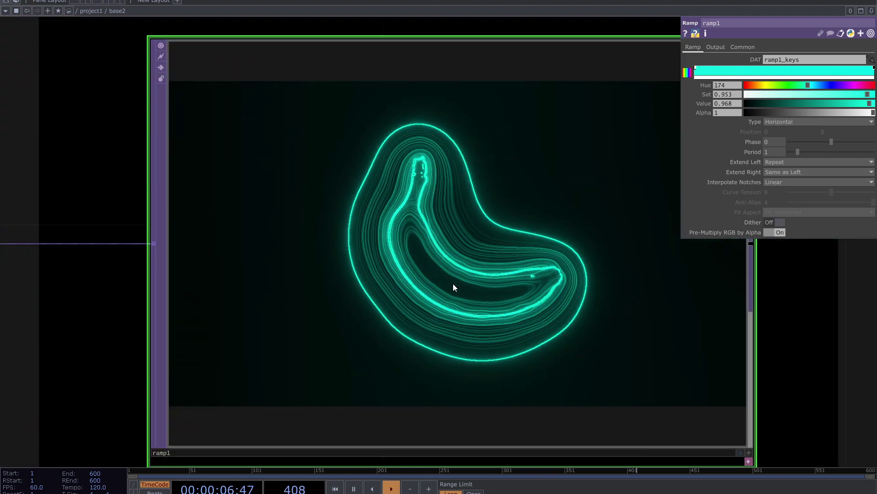
# Review the whole banana network in base2 and go back up to project1
pyautogui.scroll(-3, 453, 286)
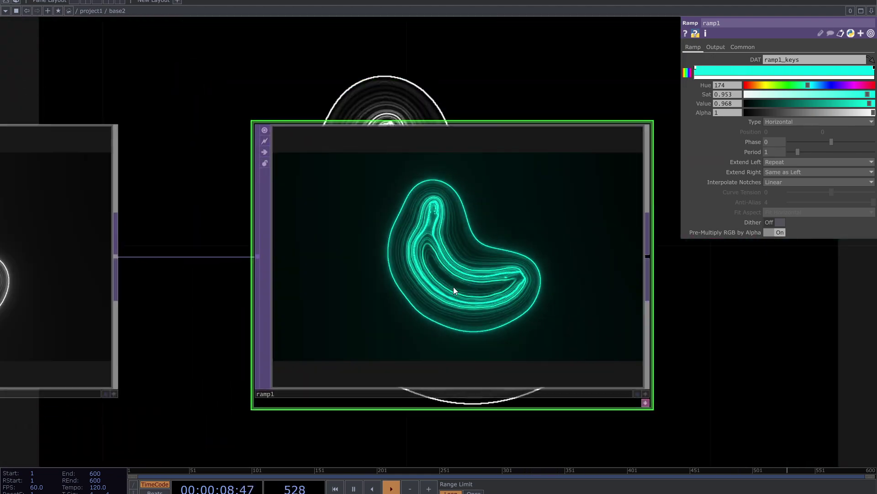
pyautogui.scroll(-4, 458, 289)
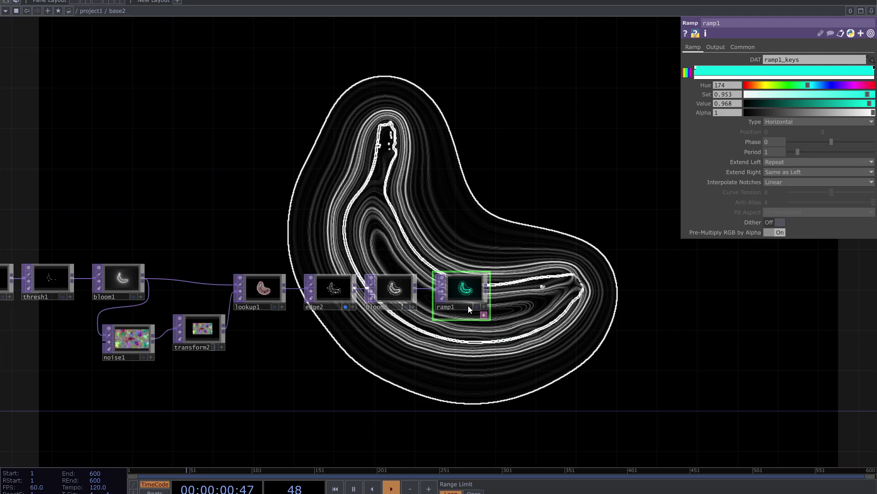
pyautogui.scroll(-2, 506, 320)
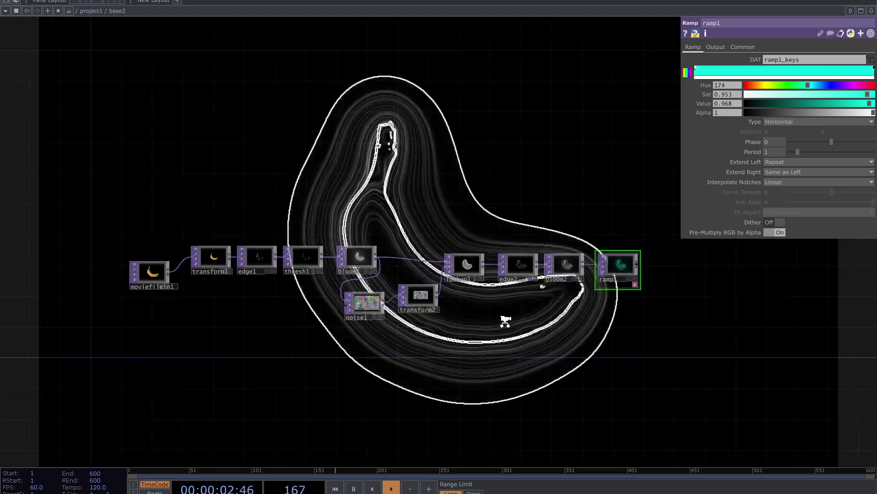
pyautogui.moveTo(519, 301); pyautogui.dragTo(476, 301)
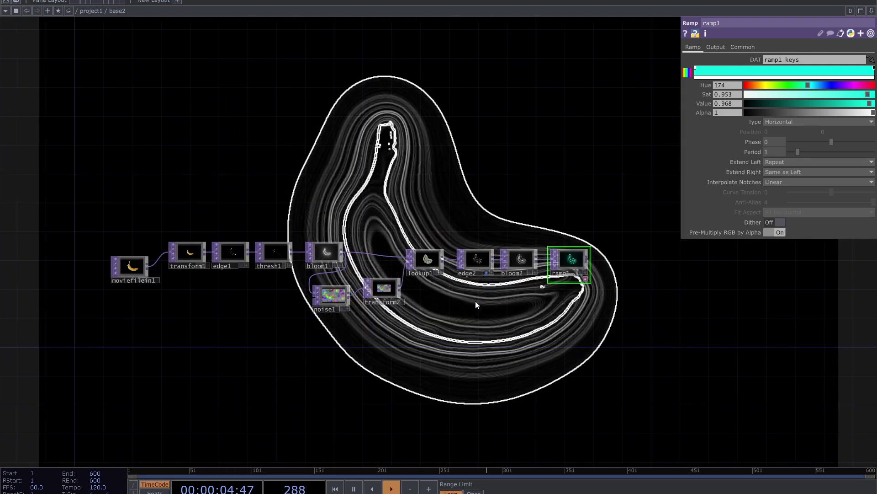
pyautogui.scroll(-3, 472, 298)
pyautogui.scroll(-6, 479, 309)
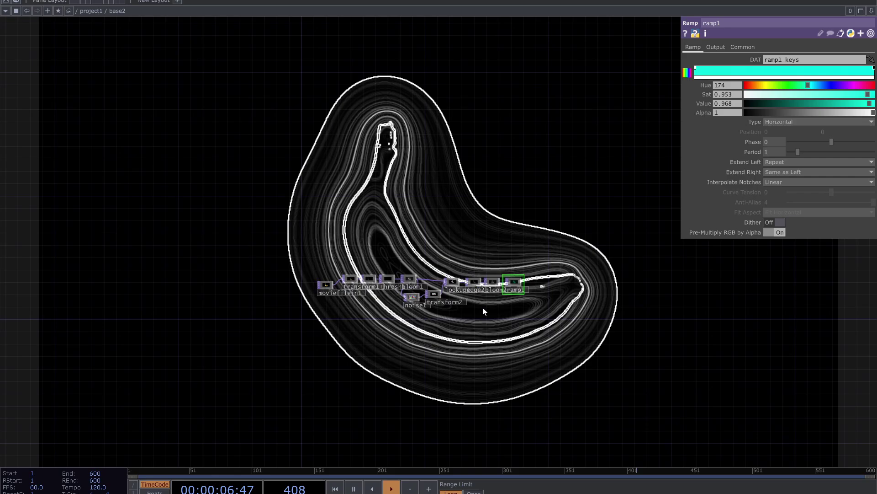
pyautogui.scroll(-3, 454, 170)
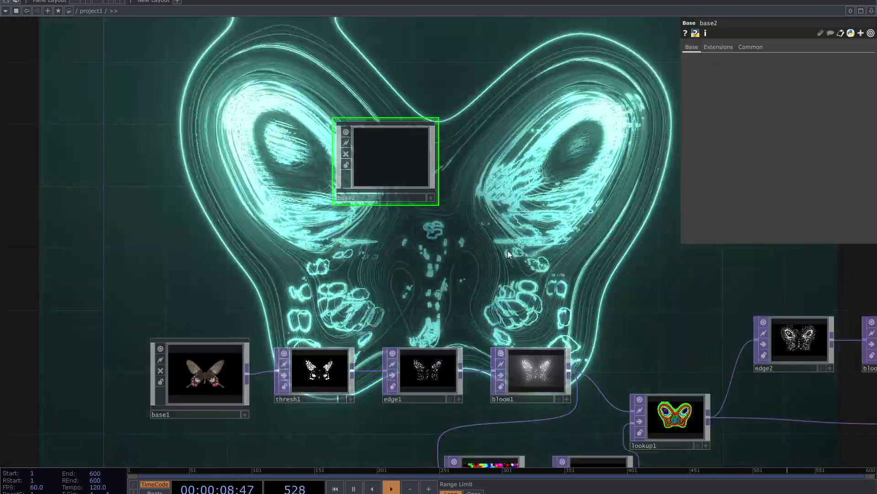
# Examine how the butterfly network in project1 chains its lookup, edge, bloom, displace and ramp TOPs, and return into base2
pyautogui.moveTo(508, 250); pyautogui.dragTo(392, 156)
pyautogui.moveTo(517, 366); pyautogui.dragTo(481, 362)
pyautogui.moveTo(658, 375); pyautogui.dragTo(446, 366)
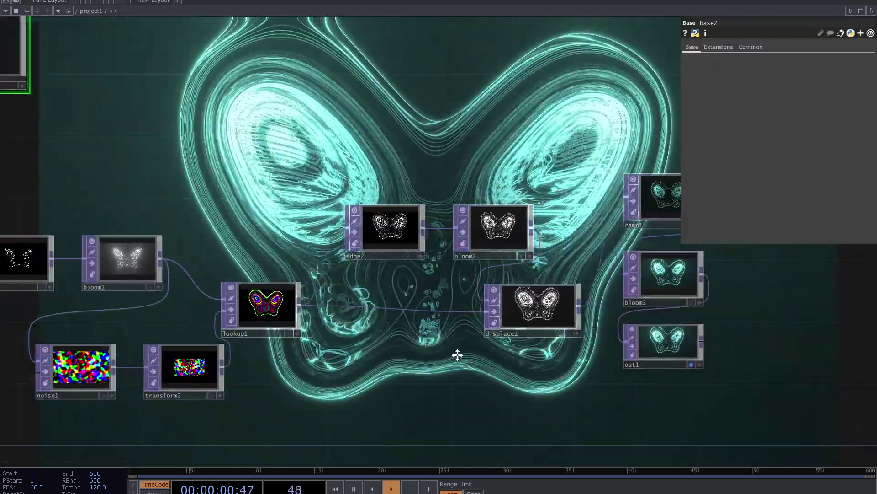
pyautogui.scroll(3, 467, 347)
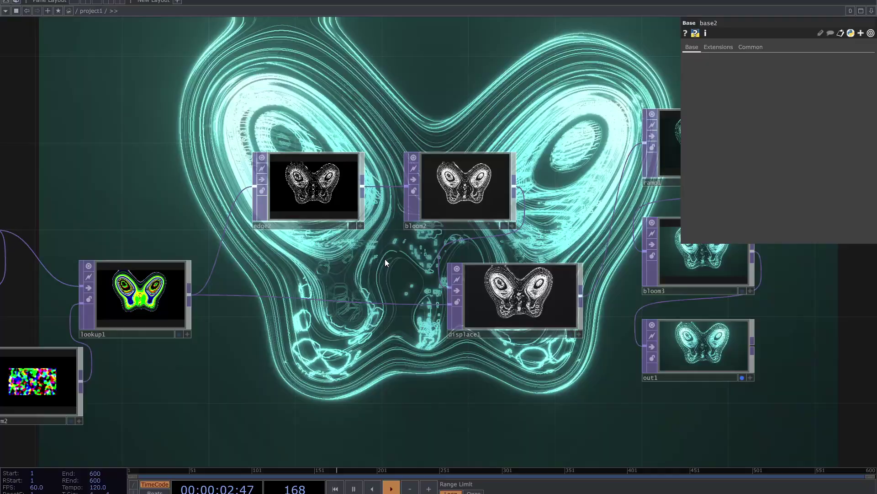
pyautogui.scroll(2, 486, 302)
pyautogui.scroll(2, 473, 296)
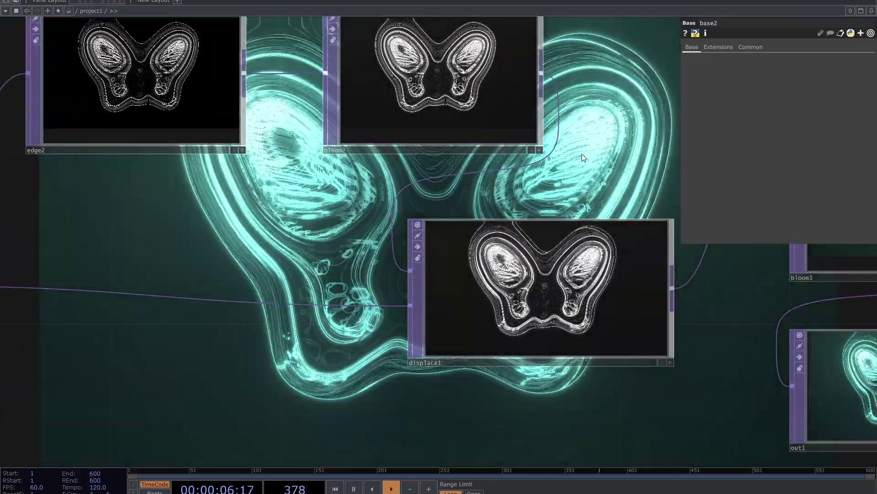
pyautogui.moveTo(453, 409); pyautogui.dragTo(530, 325)
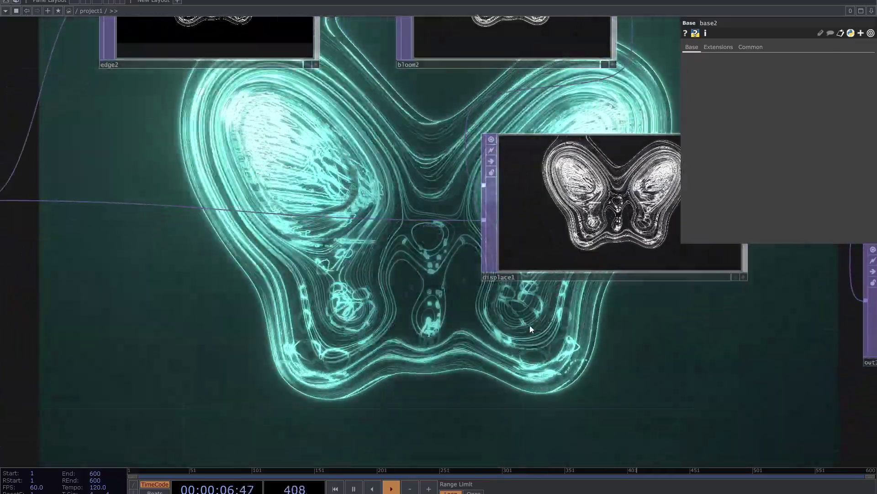
pyautogui.moveTo(479, 380); pyautogui.dragTo(515, 326)
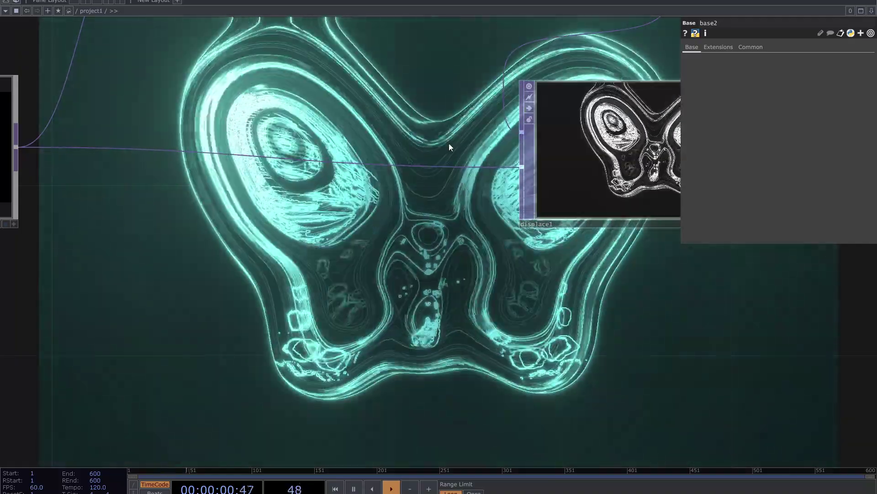
pyautogui.moveTo(427, 144); pyautogui.dragTo(418, 319)
pyautogui.moveTo(392, 292); pyautogui.dragTo(552, 251)
pyautogui.moveTo(451, 241); pyautogui.dragTo(292, 243)
pyautogui.scroll(-4, 291, 243)
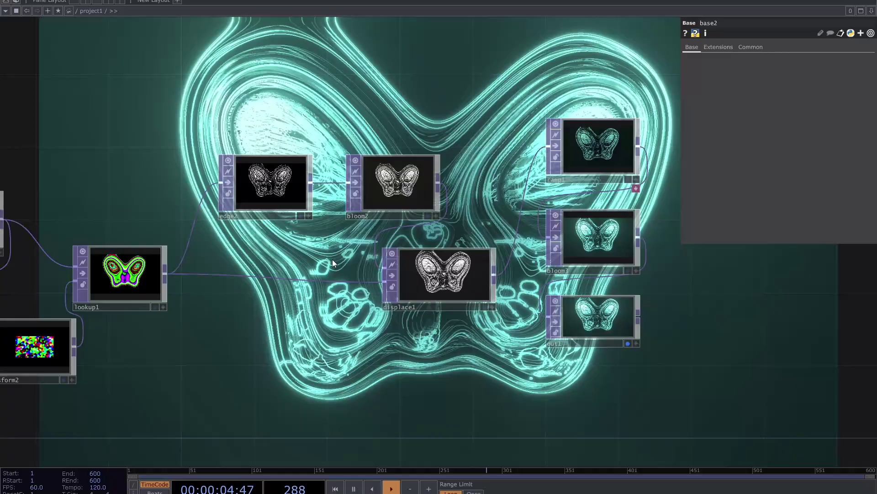
pyautogui.scroll(2, 279, 115)
pyautogui.hscroll(-15, 278, 115)
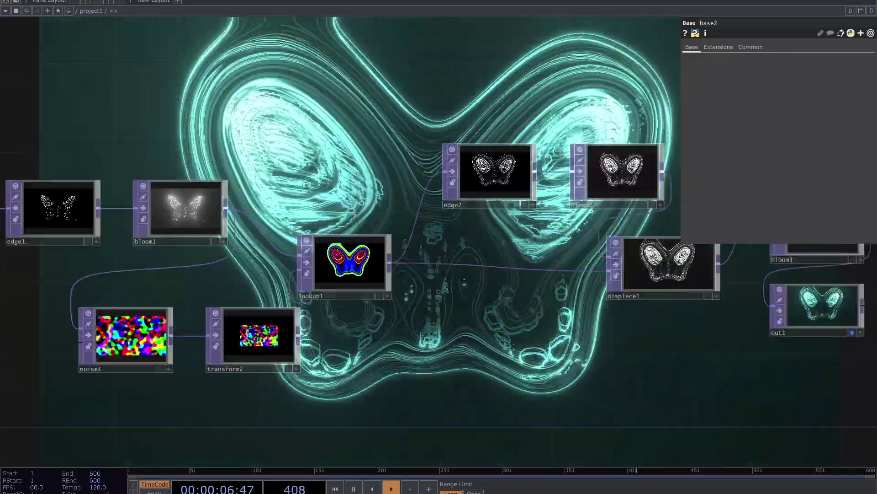
pyautogui.scroll(2, 229, 139)
pyautogui.scroll(5, 402, 91)
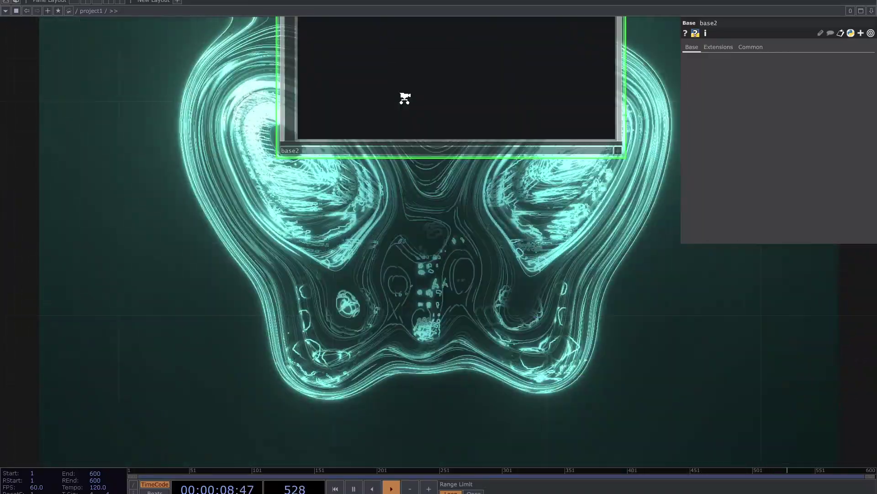
pyautogui.hscroll(2, 486, 151)
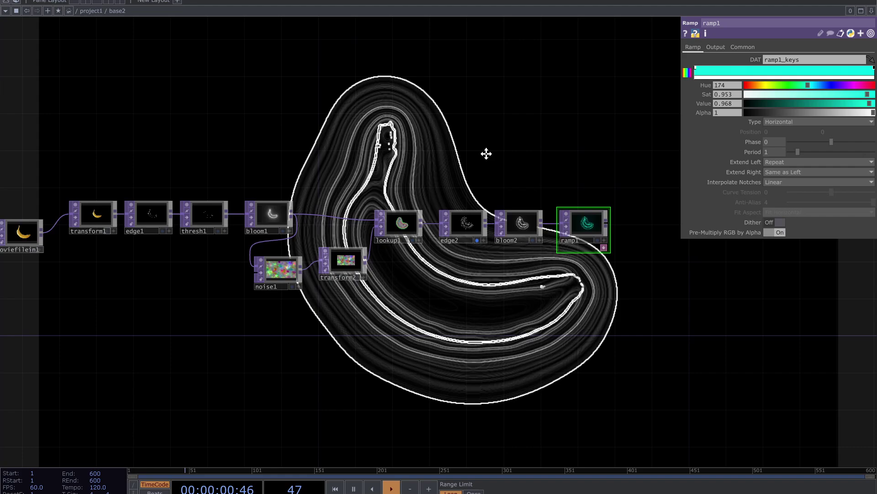
# Turn off edge2's background display and append an Out TOP after ramp1
pyautogui.click(437, 245)
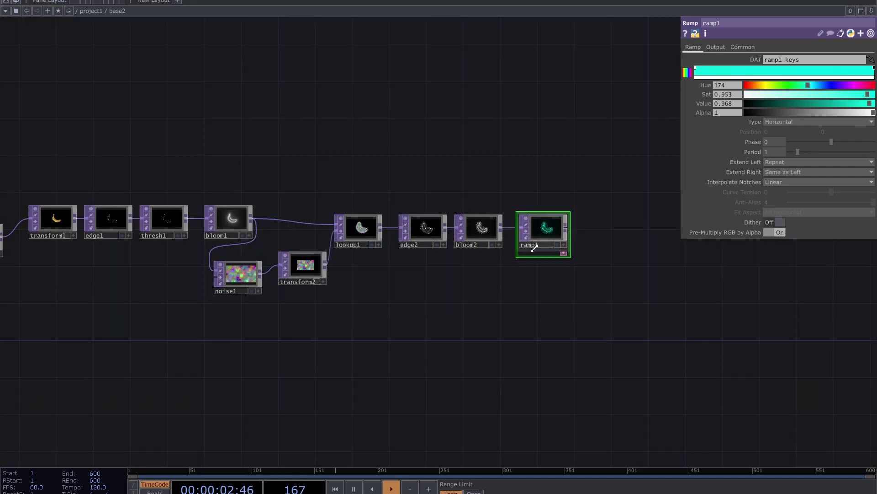
pyautogui.rightClick(566, 227)
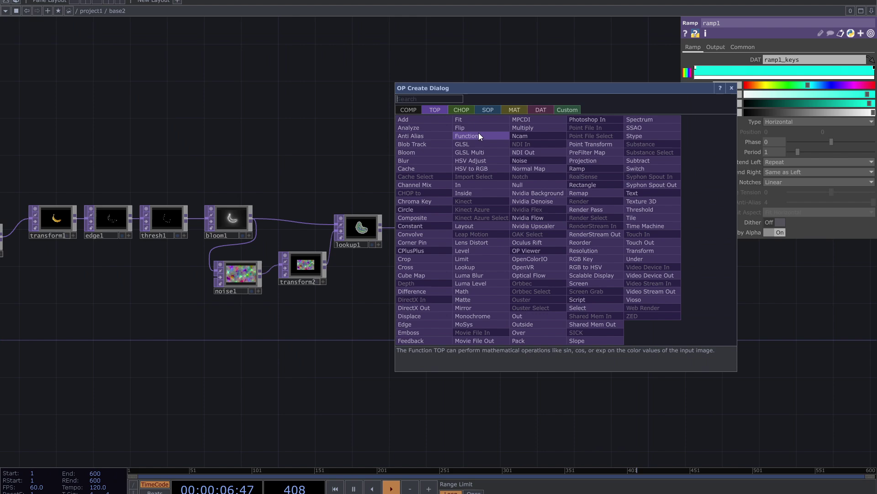
pyautogui.click(521, 316)
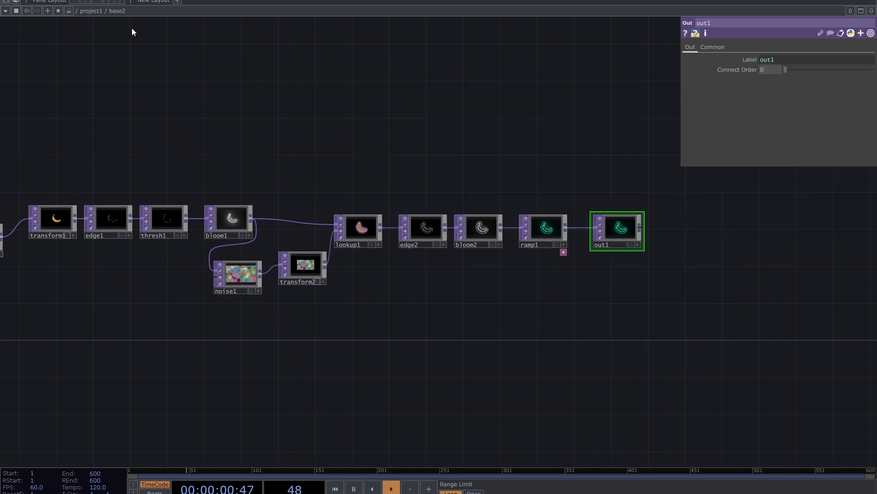
pyautogui.click(19, 12)
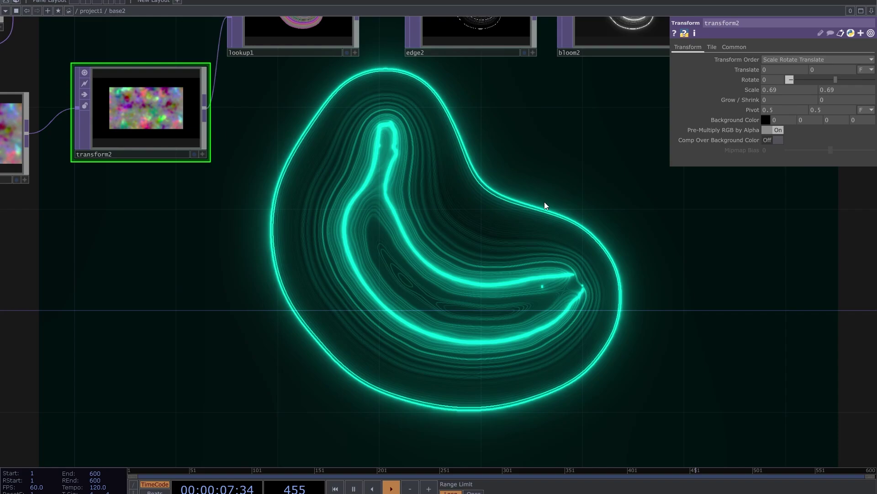
# Set the second Dark UV value of lookup1 to 0.9 and the second Light UV value to 0.2
pyautogui.moveTo(284, 347); pyautogui.dragTo(734, 366)
pyautogui.moveTo(284, 275); pyautogui.dragTo(404, 301)
pyautogui.scroll(-3, 404, 301)
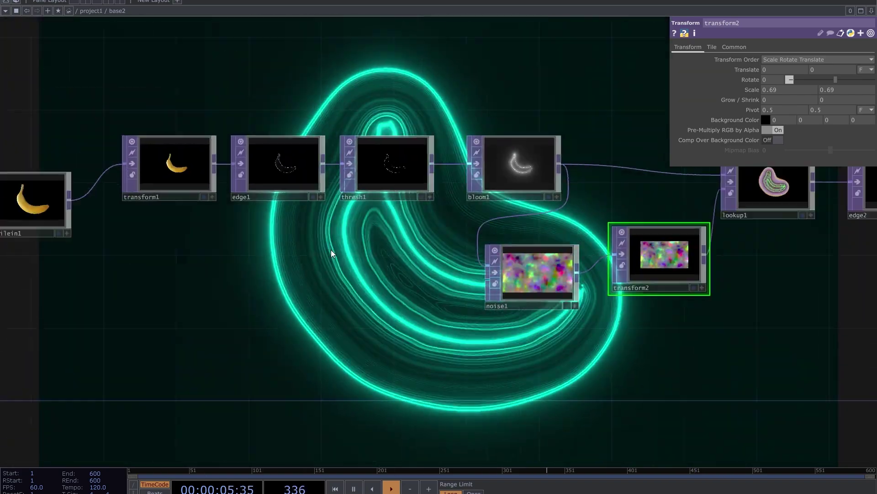
pyautogui.moveTo(331, 250); pyautogui.dragTo(252, 247)
pyautogui.moveTo(623, 198); pyautogui.dragTo(504, 229)
pyautogui.click(567, 210)
pyautogui.moveTo(824, 105); pyautogui.dragTo(833, 89, button='middle')
pyautogui.moveTo(819, 115); pyautogui.dragTo(804, 101, button='middle')
pyautogui.moveTo(736, 300); pyautogui.dragTo(681, 307)
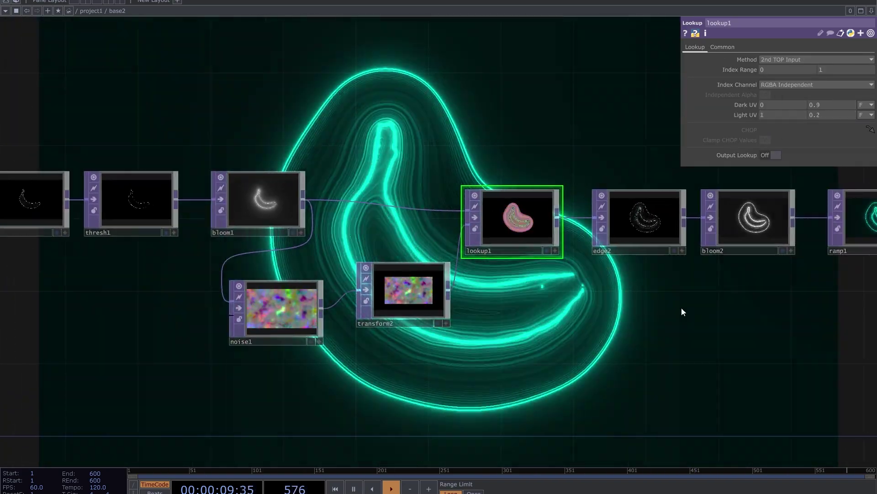
# Set bloom1's Min Bloom Radius to 0.295 and Max Bloom Radius to 0.813
pyautogui.click(246, 218)
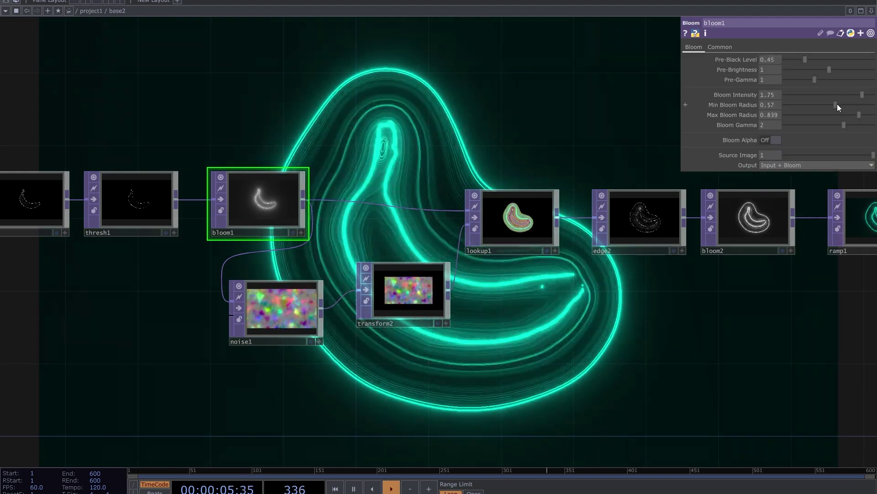
pyautogui.moveTo(837, 105); pyautogui.dragTo(859, 105)
pyautogui.moveTo(859, 114); pyautogui.dragTo(864, 118)
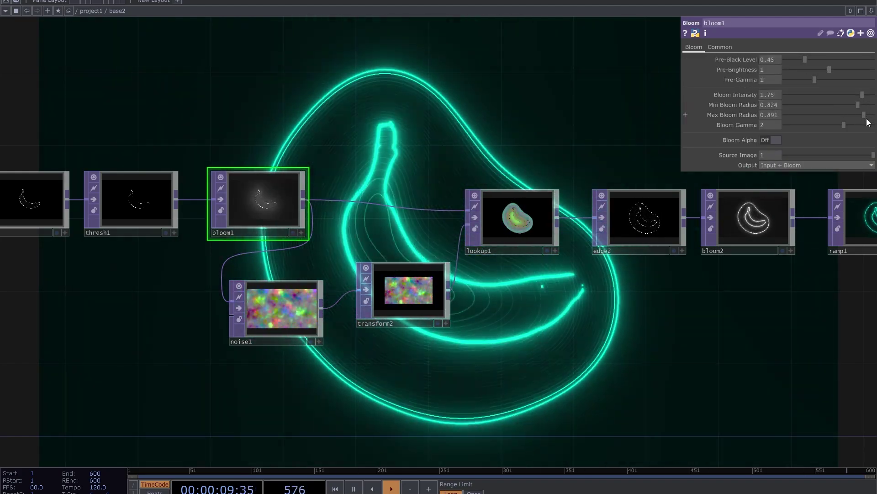
pyautogui.moveTo(415, 95); pyautogui.dragTo(481, 260)
pyautogui.moveTo(835, 103); pyautogui.dragTo(812, 105)
pyautogui.moveTo(812, 114); pyautogui.dragTo(858, 138)
# Adjust bloom2's Bloom Intensity and shift the start of ramp1's gradient from turquoise towards blue
pyautogui.moveTo(413, 259); pyautogui.dragTo(462, 199)
pyautogui.moveTo(360, 215); pyautogui.dragTo(309, 154)
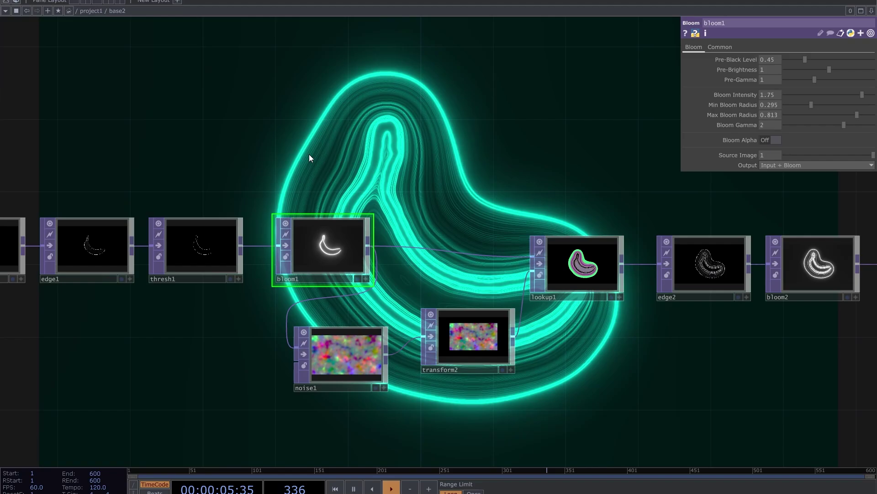
pyautogui.moveTo(859, 352); pyautogui.dragTo(568, 339)
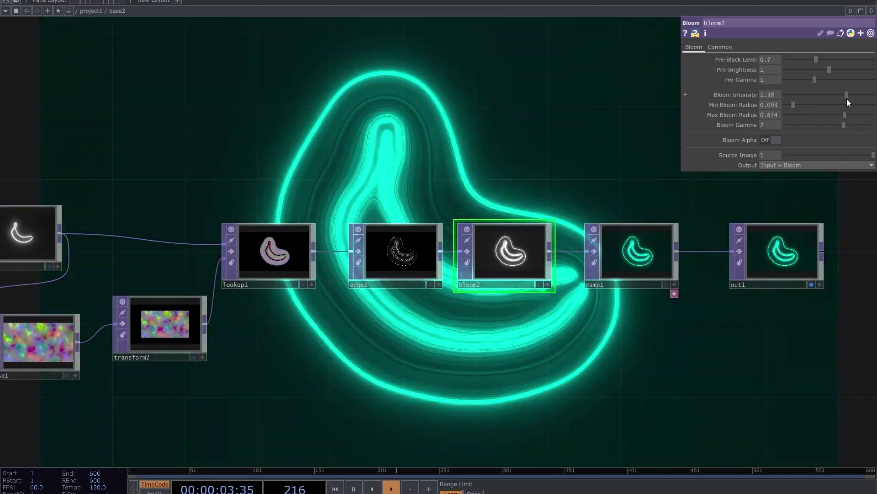
pyautogui.click(650, 253)
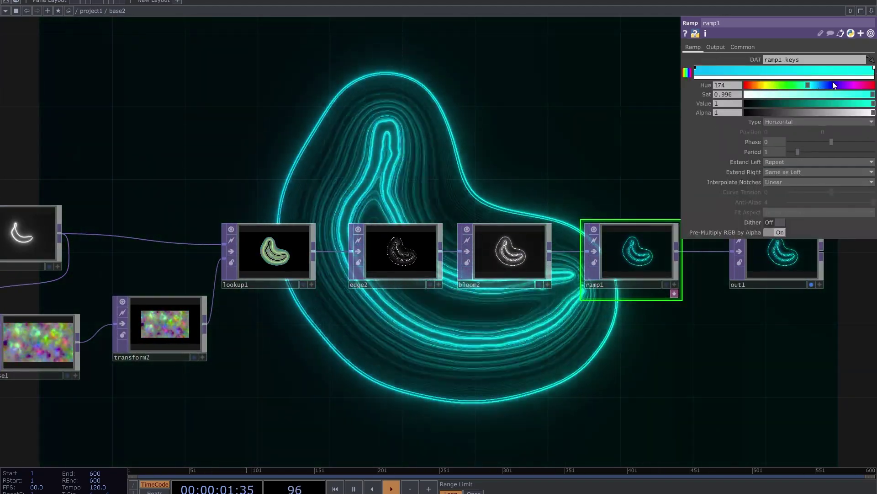